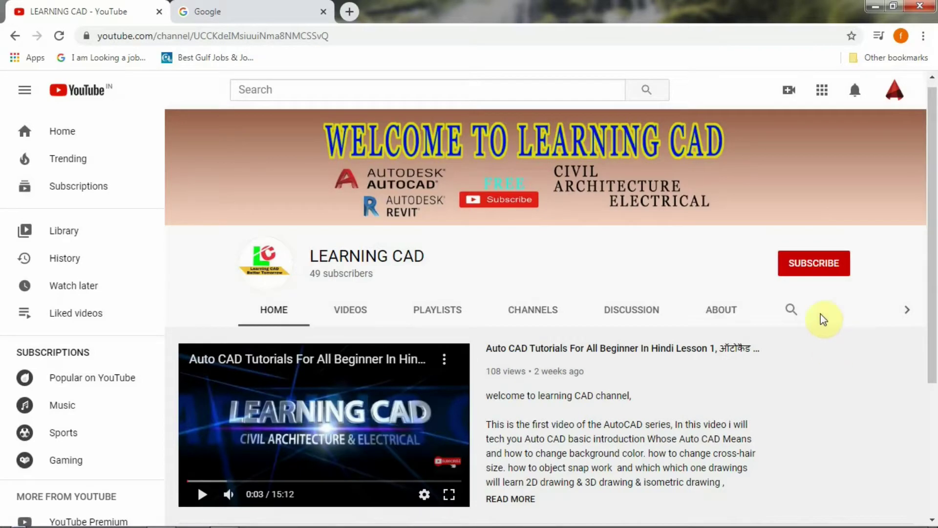
- Subscribe to the LEARNING CAD channel with notifications set to All
{"action": "left_click", "coordinate": [813, 272]}
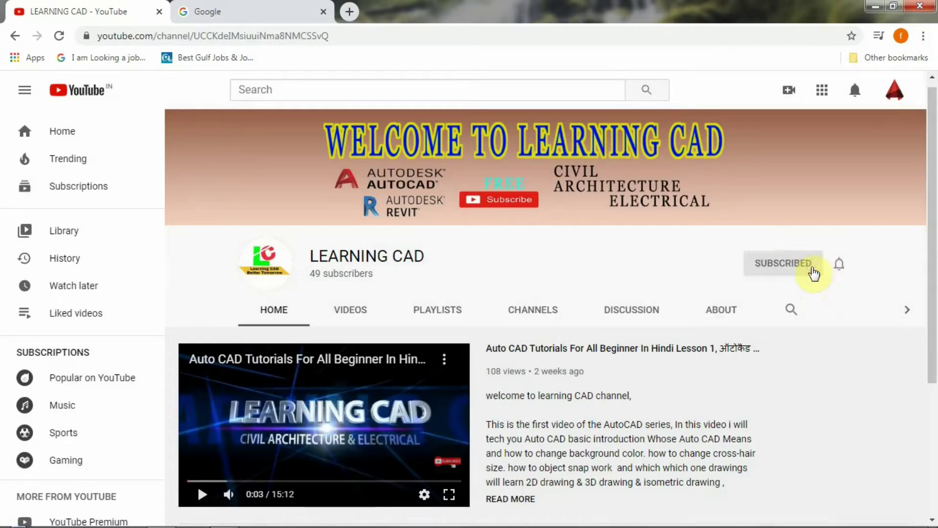
{"action": "left_click", "coordinate": [839, 267]}
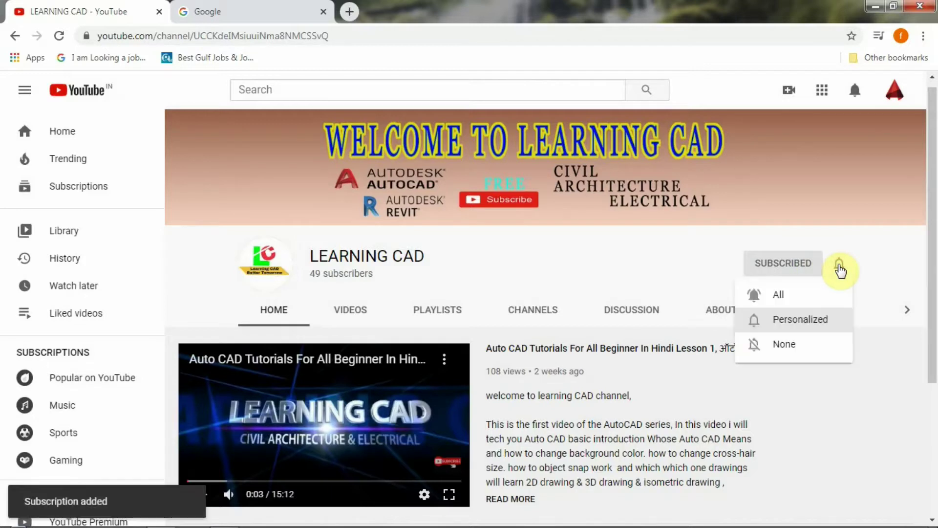
{"action": "left_click", "coordinate": [800, 304]}
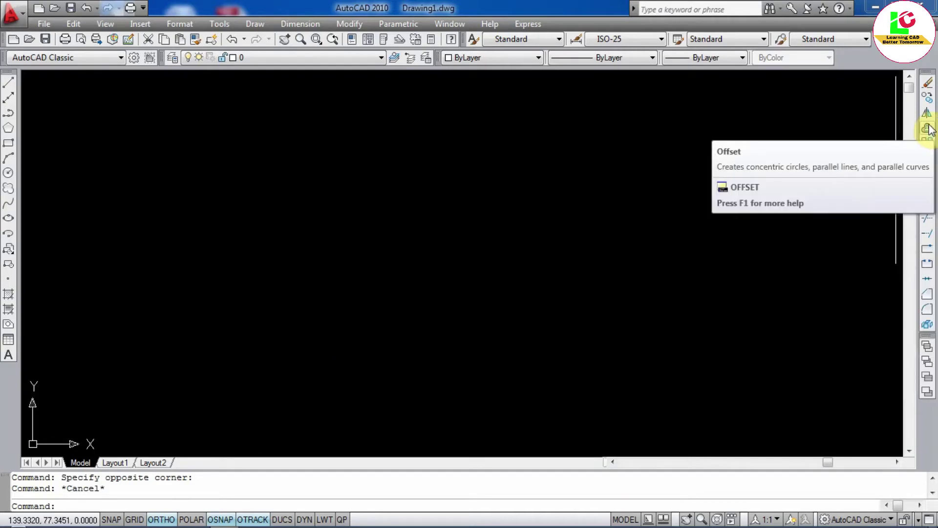
{"action": "mouse_move", "coordinate": [927, 128]}
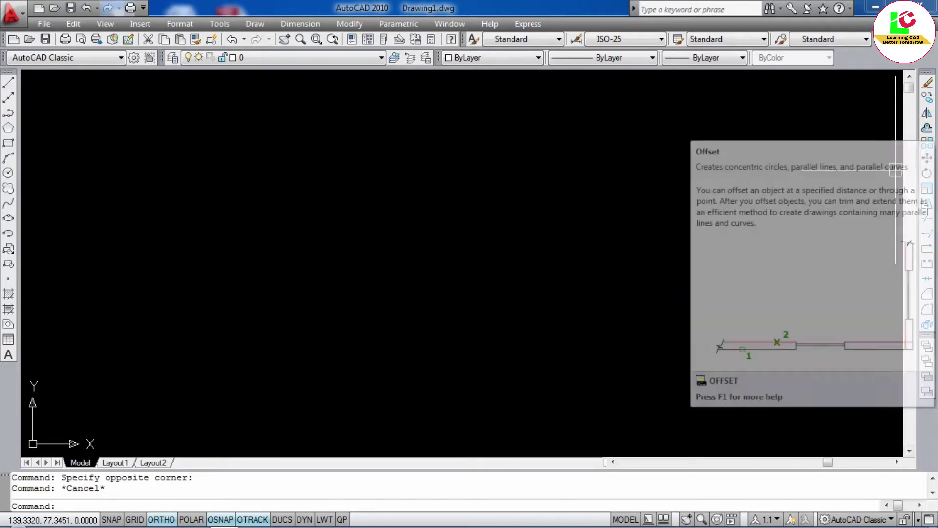
{"action": "key", "text": "Escape"}
- Draw a 5×5 square with RECTANG and zoom in on it
{"action": "left_click", "coordinate": [8, 143]}
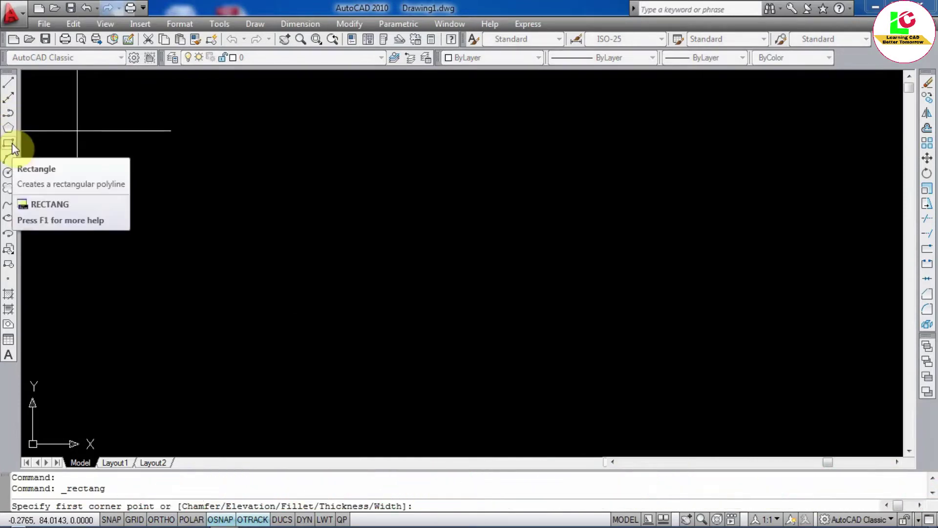
{"action": "left_click", "coordinate": [355, 192]}
{"action": "type", "text": "@5,5"}
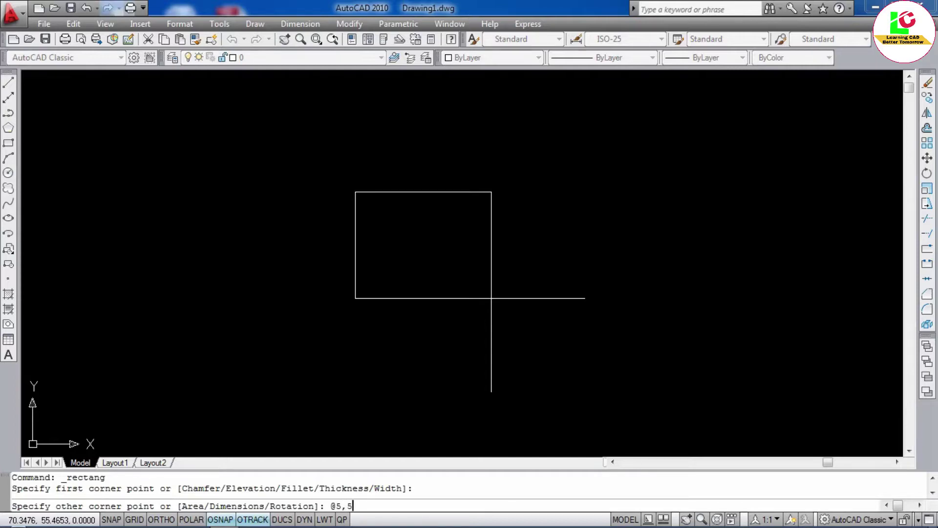
{"action": "key", "text": "Return"}
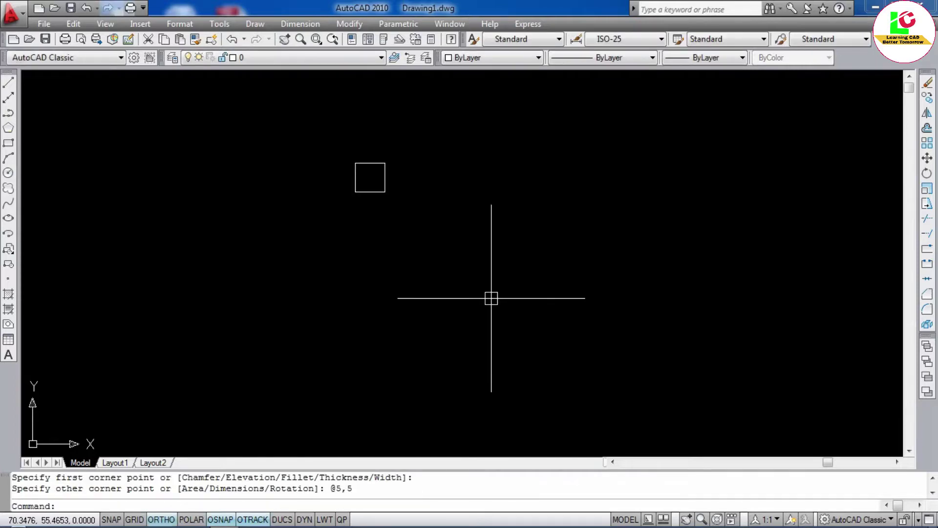
{"action": "scroll", "coordinate": [352, 155], "scroll_direction": "up", "scroll_amount": 6}
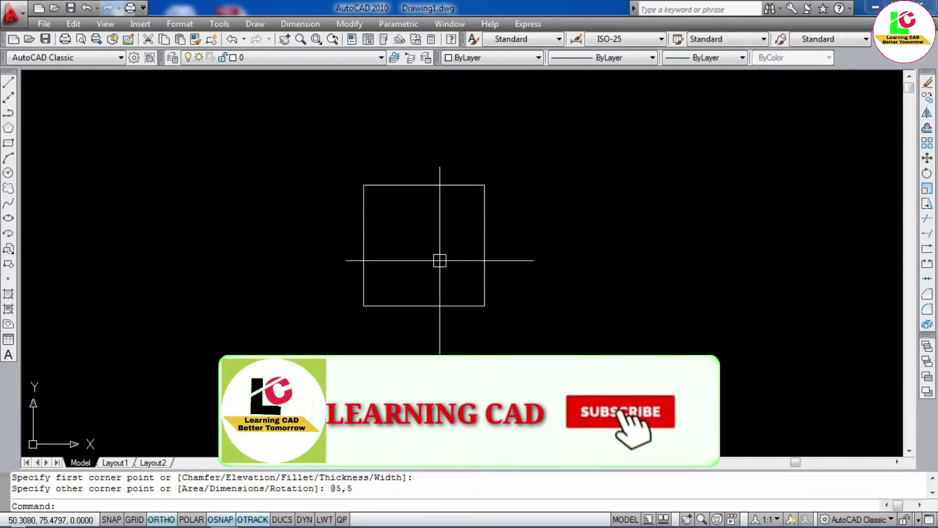
{"action": "key", "text": "Escape"}
{"action": "key", "text": "Escape"}
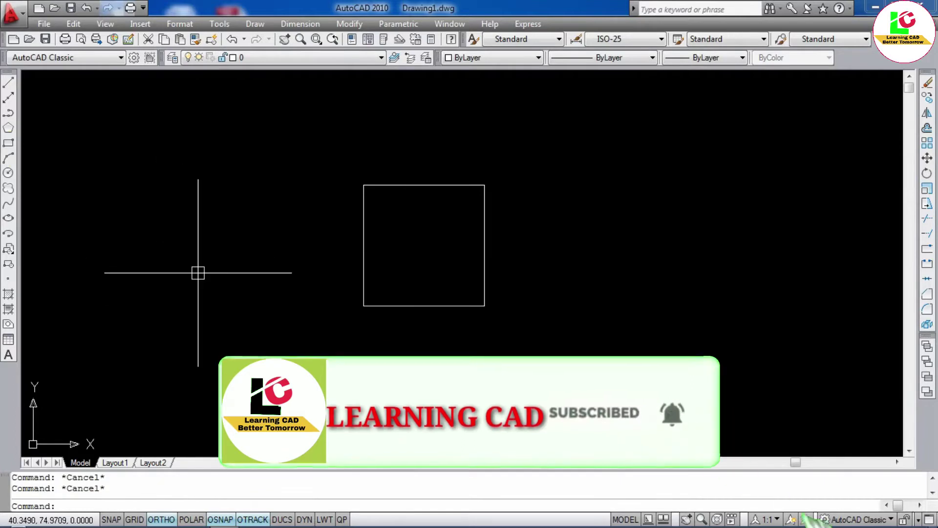
- Draw a circle to the left of the square
{"action": "type", "text": "c"}
{"action": "key", "text": "Return"}
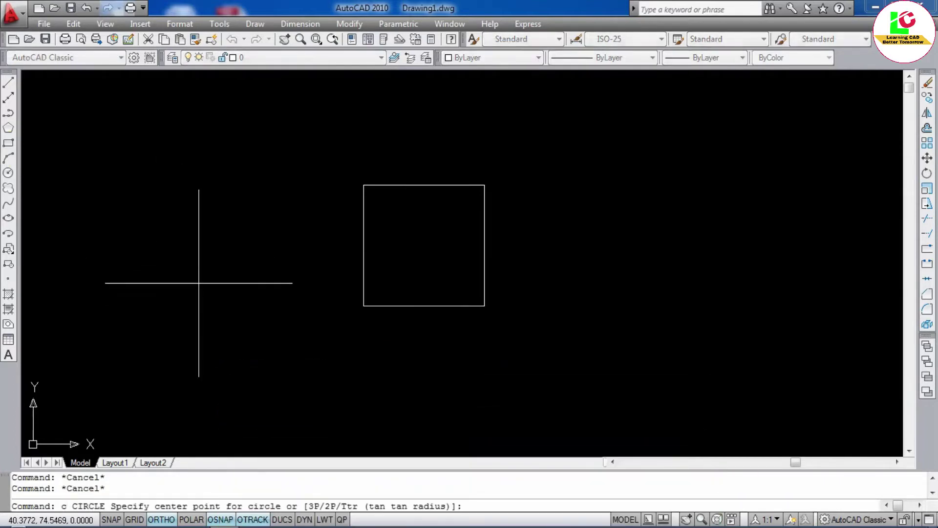
{"action": "left_click", "coordinate": [198, 283]}
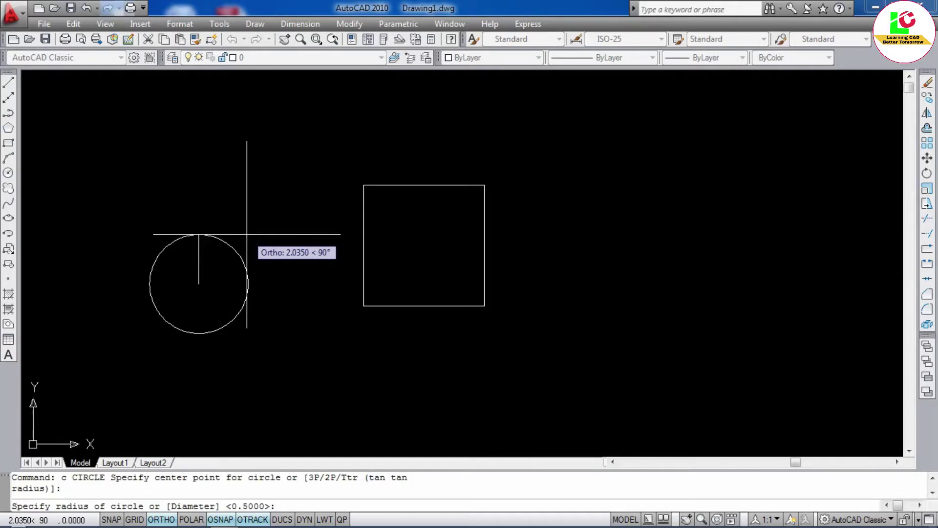
{"action": "left_click", "coordinate": [247, 235]}
{"action": "key", "text": "Escape"}
{"action": "key", "text": "Escape"}
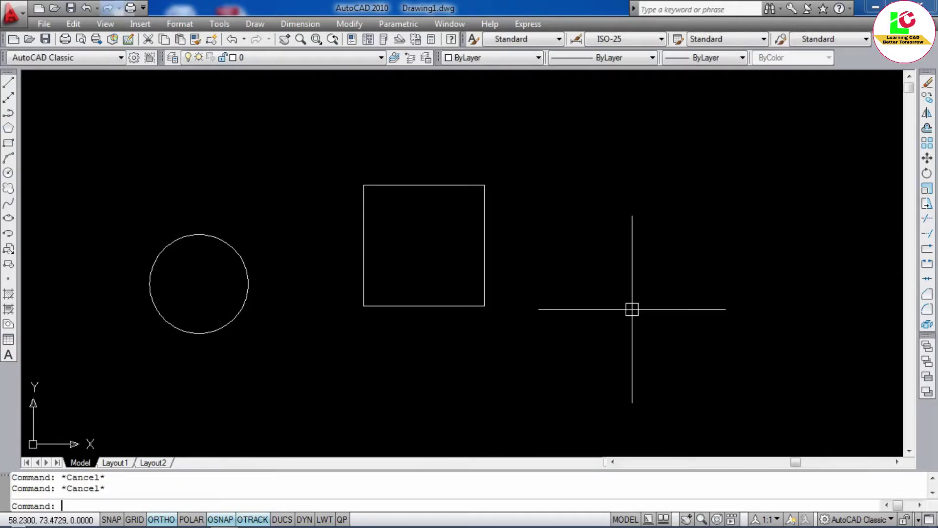
{"action": "type", "text": "l"}
- Draw a horizontal line to the right of the square
{"action": "key", "text": "Return"}
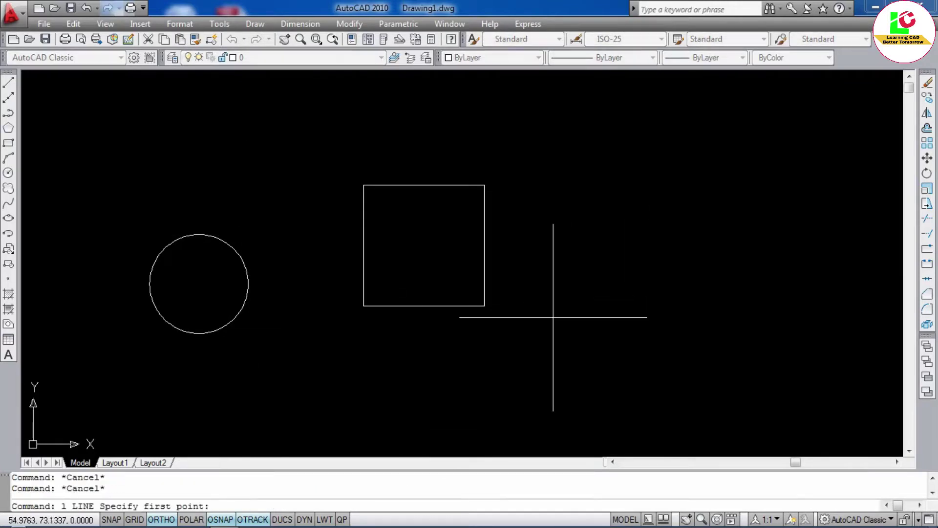
{"action": "left_click", "coordinate": [593, 310]}
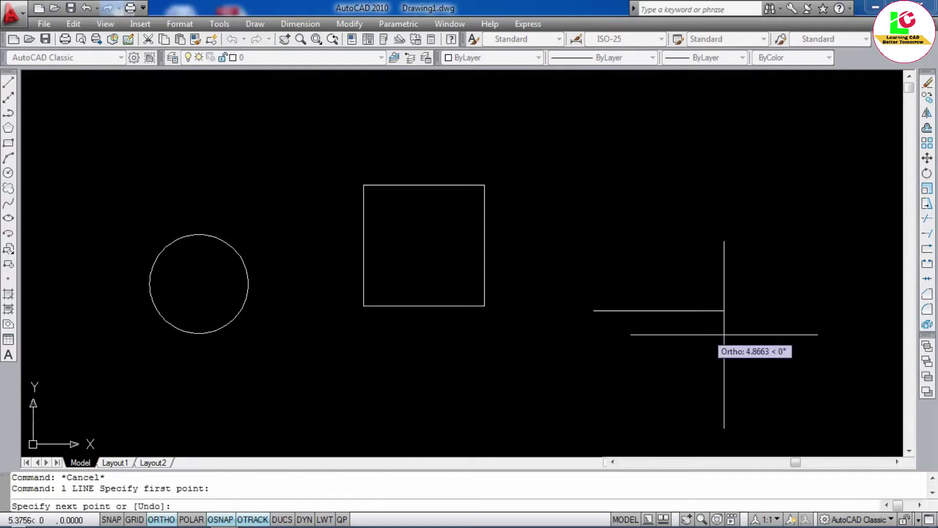
{"action": "left_click", "coordinate": [780, 319]}
{"action": "key", "text": "Escape"}
{"action": "key", "text": "Escape"}
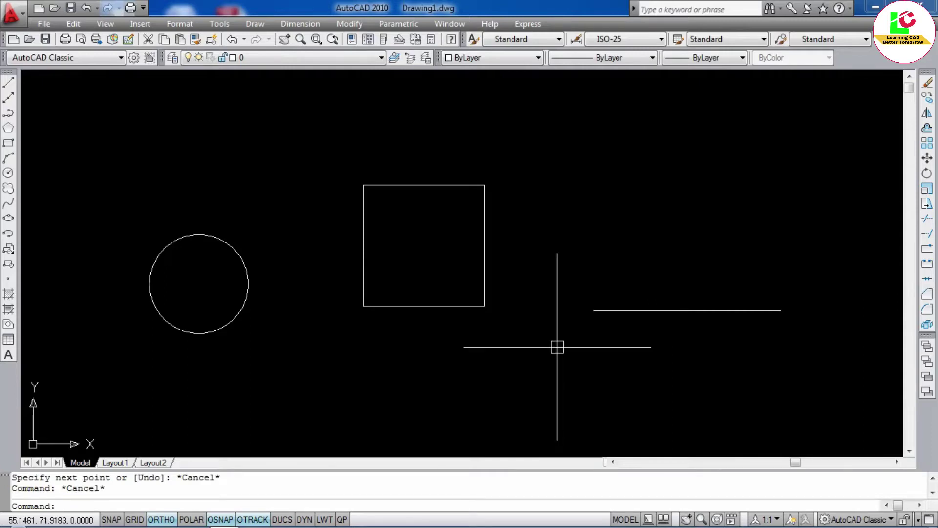
{"action": "key", "text": "Escape"}
{"action": "type", "text": "o"}
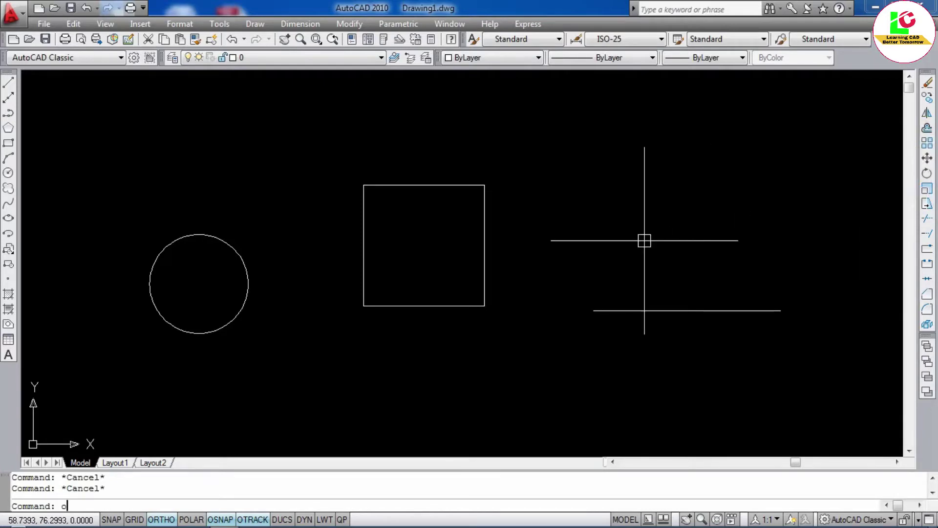
- Run OFFSET keeping source objects (Erase source No) with a 1-unit distance
{"action": "key", "text": "Return"}
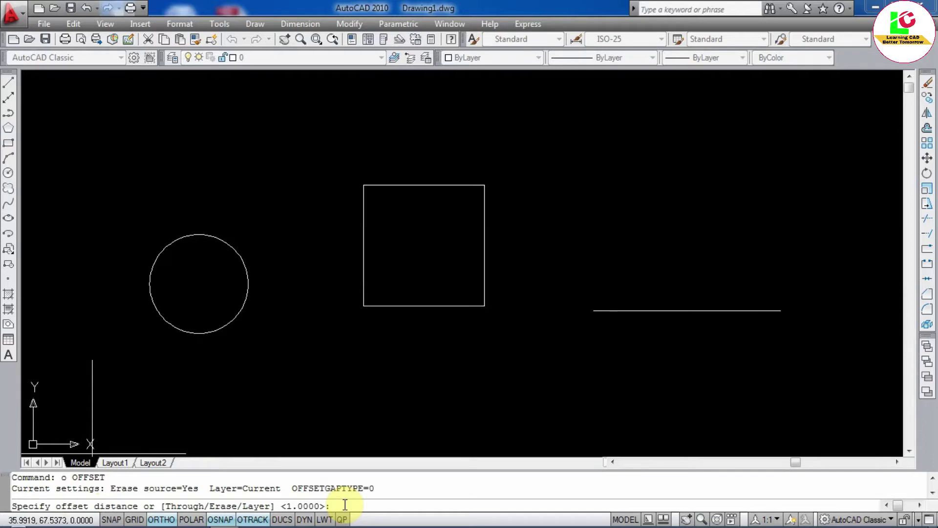
{"action": "key", "text": "Return"}
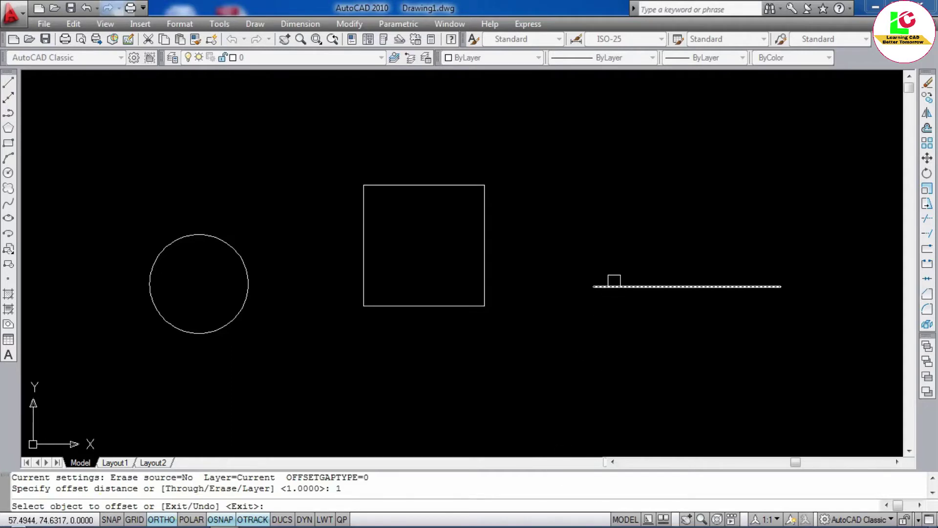
- Offset the horizontal line into six parallel lines 1 unit apart, two above and three below
{"action": "left_click", "coordinate": [611, 286]}
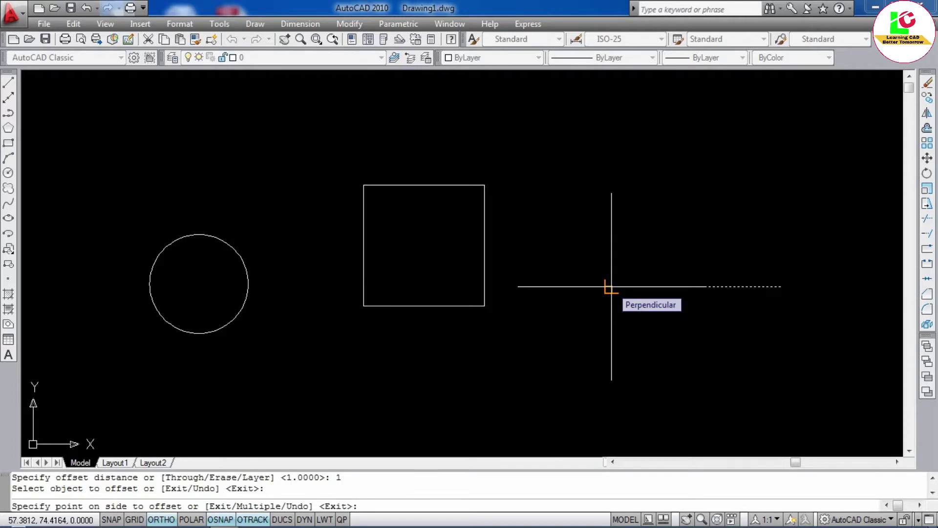
{"action": "left_click", "coordinate": [621, 244]}
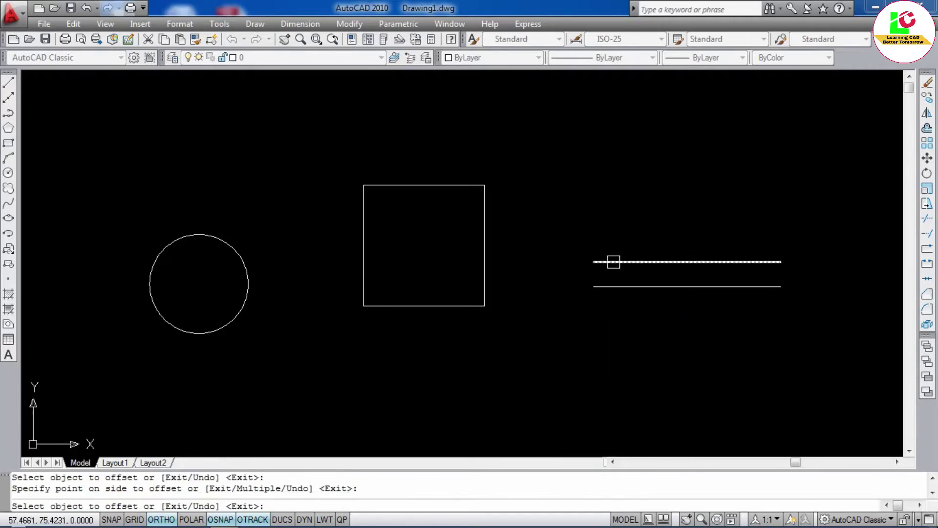
{"action": "left_click", "coordinate": [613, 262]}
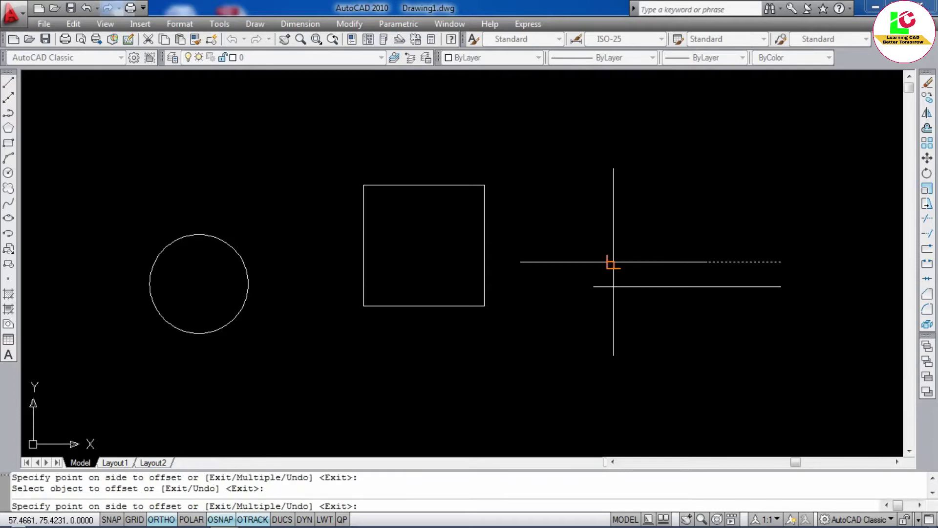
{"action": "left_click", "coordinate": [616, 223]}
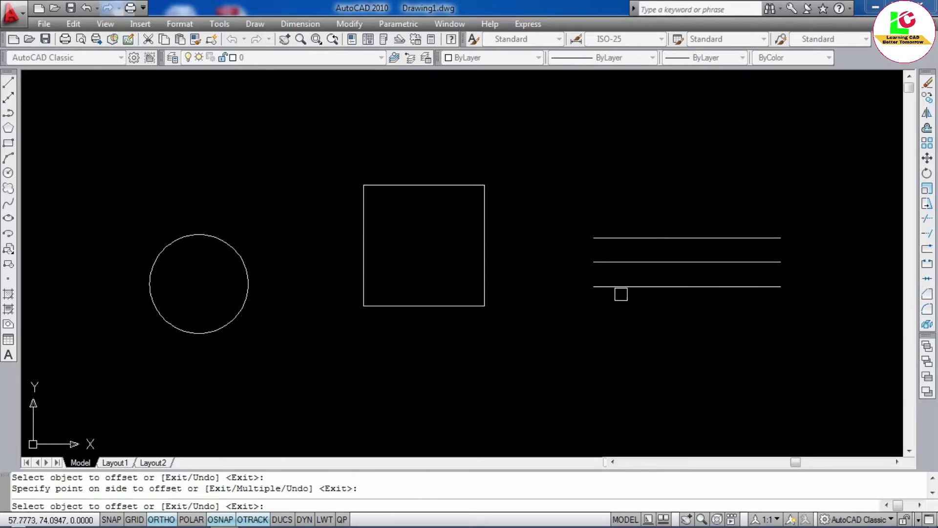
{"action": "left_click", "coordinate": [619, 288]}
{"action": "left_click", "coordinate": [618, 322]}
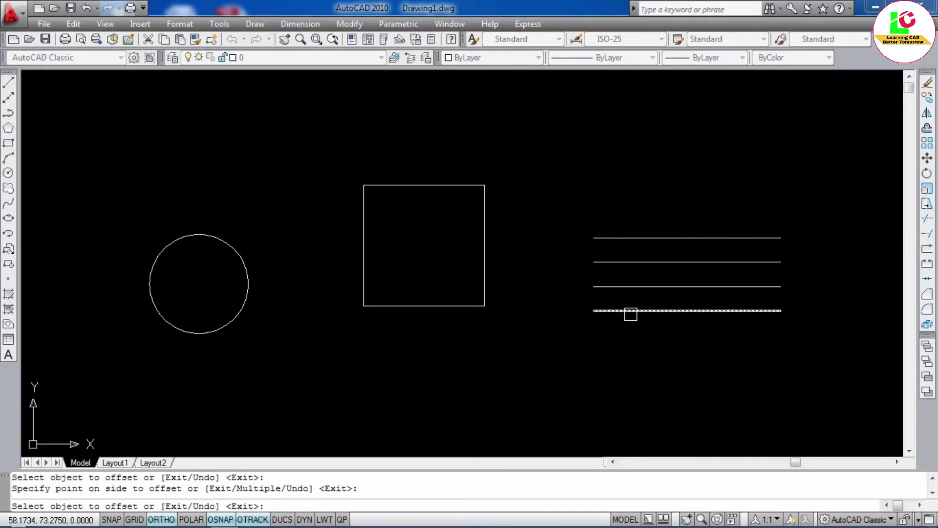
{"action": "left_click", "coordinate": [628, 311]}
{"action": "left_click", "coordinate": [628, 345]}
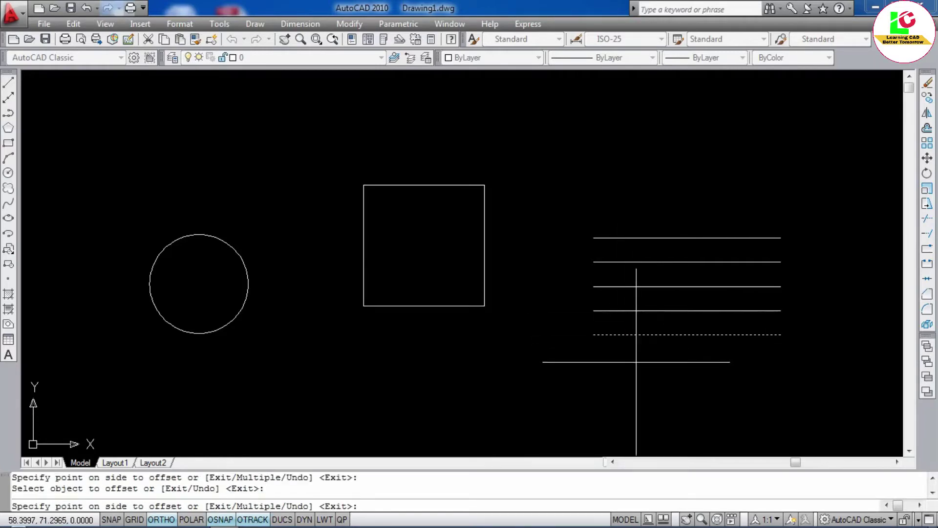
{"action": "left_click", "coordinate": [631, 360]}
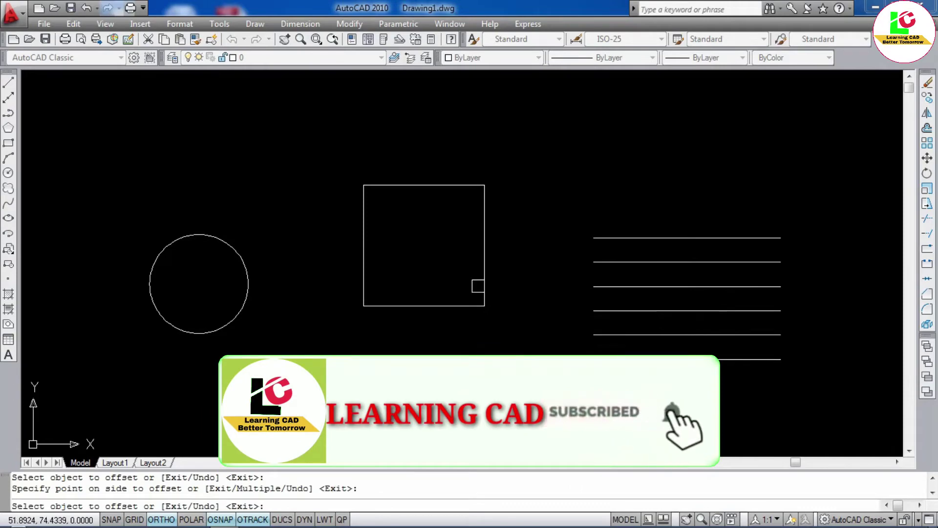
- Offset the square into two smaller nested squares and two larger surrounding squares
{"action": "left_click", "coordinate": [487, 201]}
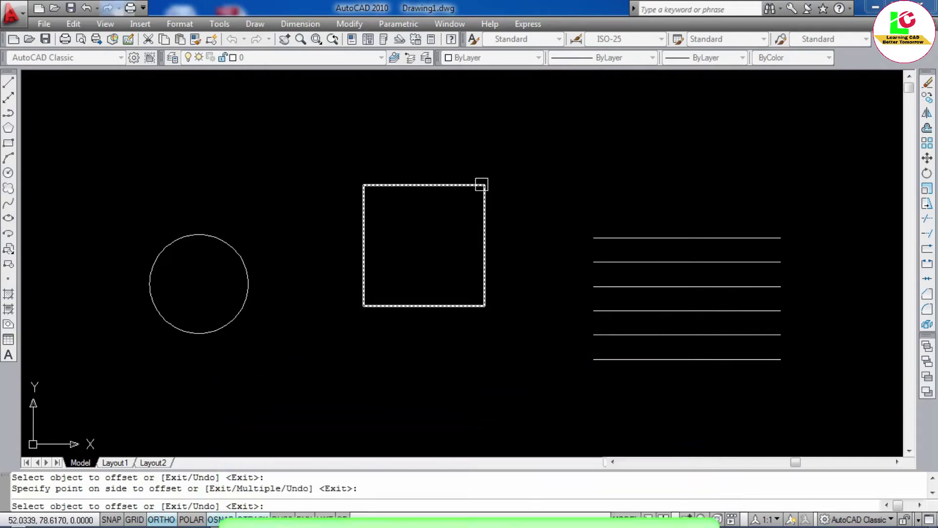
{"action": "left_click", "coordinate": [452, 215]}
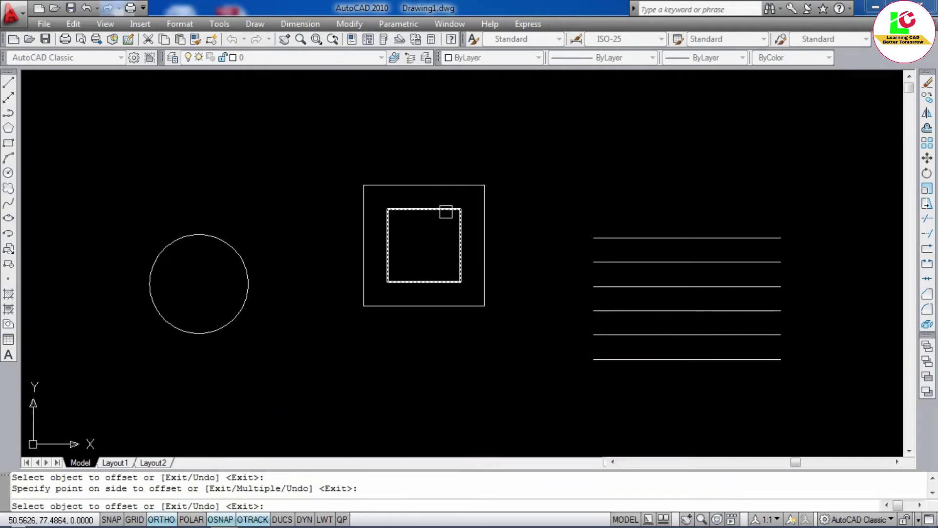
{"action": "left_click", "coordinate": [428, 239]}
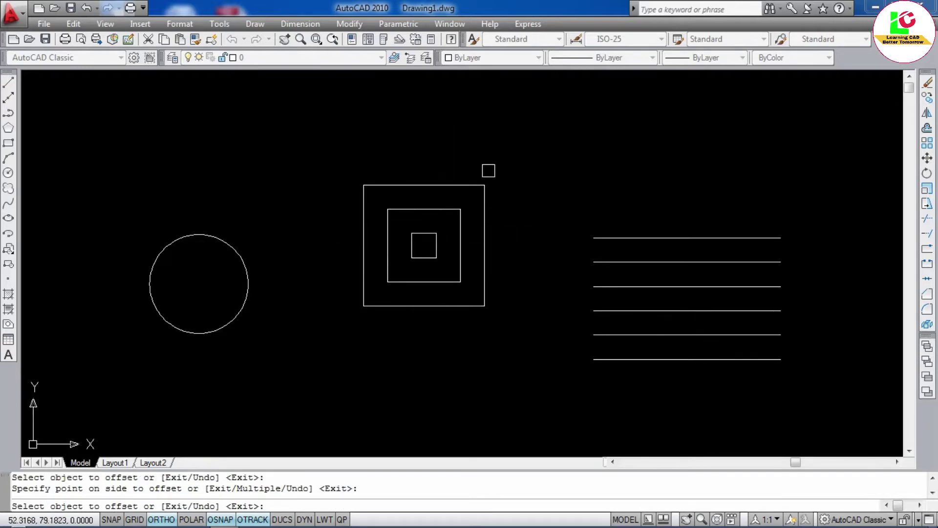
{"action": "left_click", "coordinate": [464, 184]}
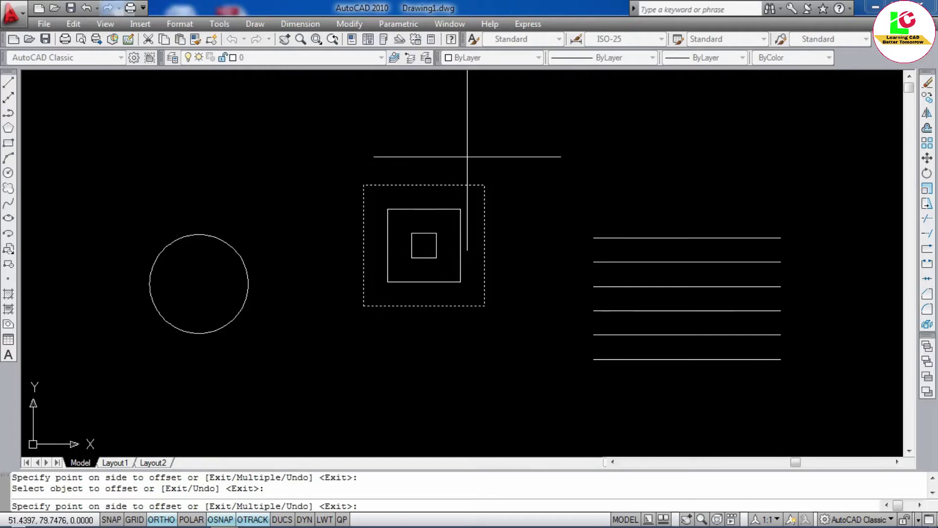
{"action": "left_click", "coordinate": [457, 155]}
{"action": "left_click", "coordinate": [459, 137]}
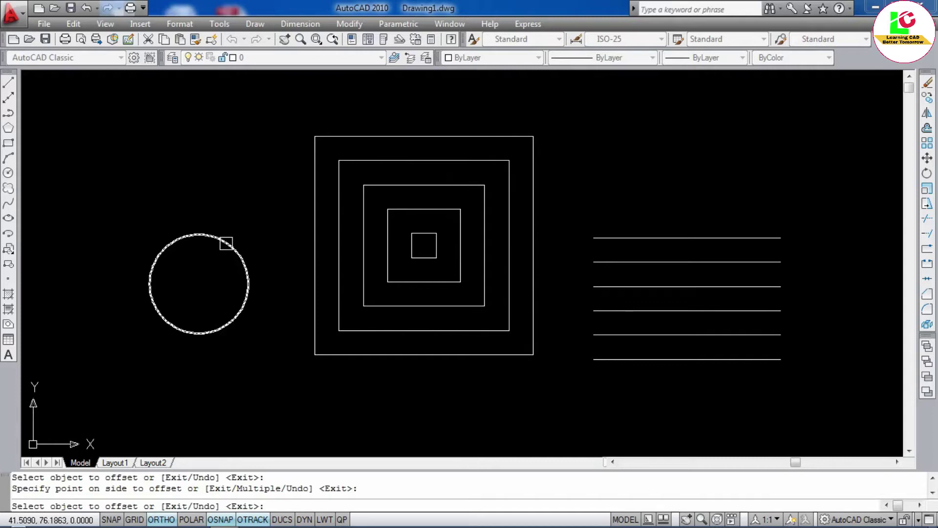
- Offset the circle into concentric circles inside it and one larger circle outside
{"action": "left_click", "coordinate": [226, 243]}
{"action": "left_click", "coordinate": [199, 279]}
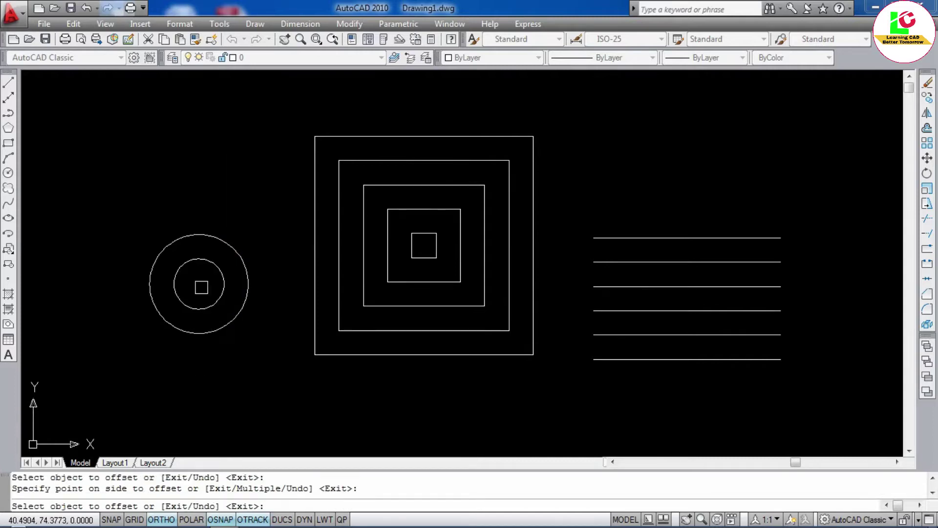
{"action": "left_click", "coordinate": [219, 270]}
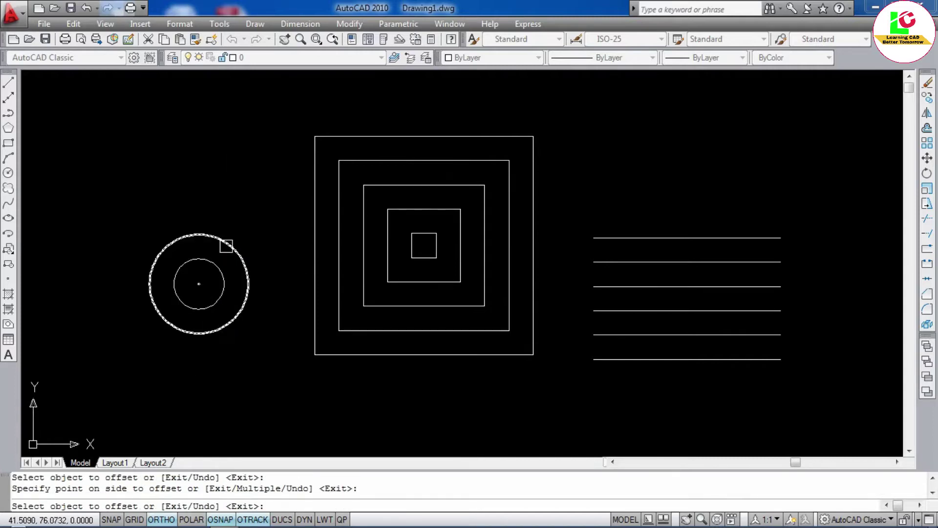
{"action": "left_click", "coordinate": [226, 242]}
{"action": "left_click", "coordinate": [243, 212]}
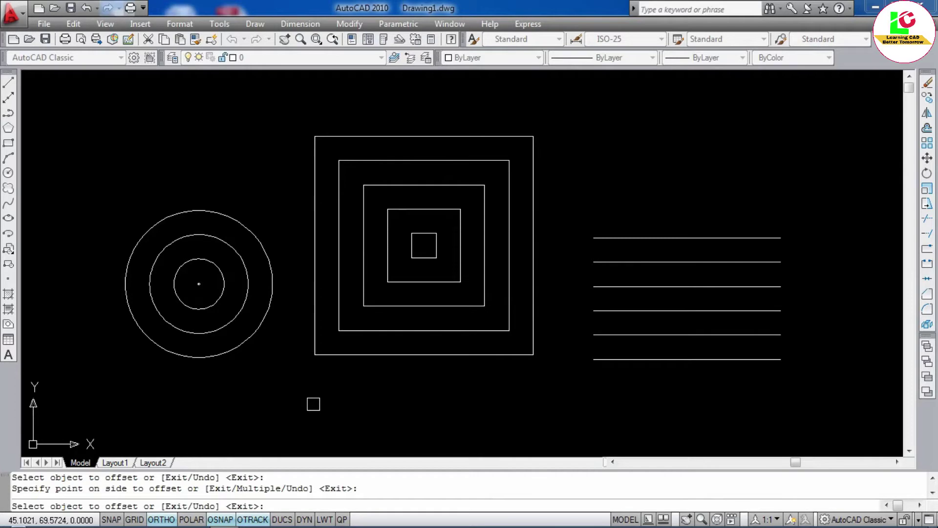
- Erase every object in the drawing using Ctrl+A and E
{"action": "key", "text": "Escape"}
{"action": "key", "text": "Escape"}
{"action": "key", "text": "Escape"}
{"action": "type", "text": "a"}
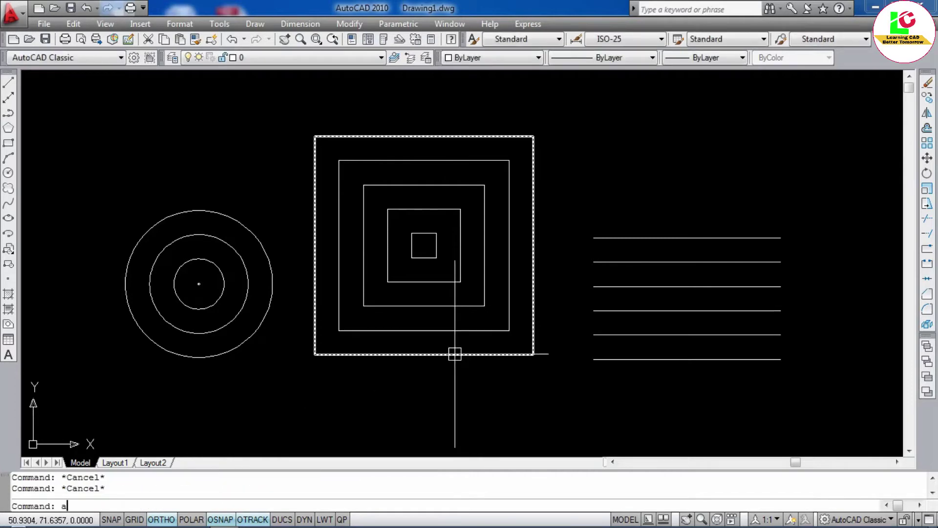
{"action": "key", "text": "Return"}
{"action": "key", "text": "Escape"}
{"action": "key", "text": "ctrl+a"}
{"action": "type", "text": "e"}
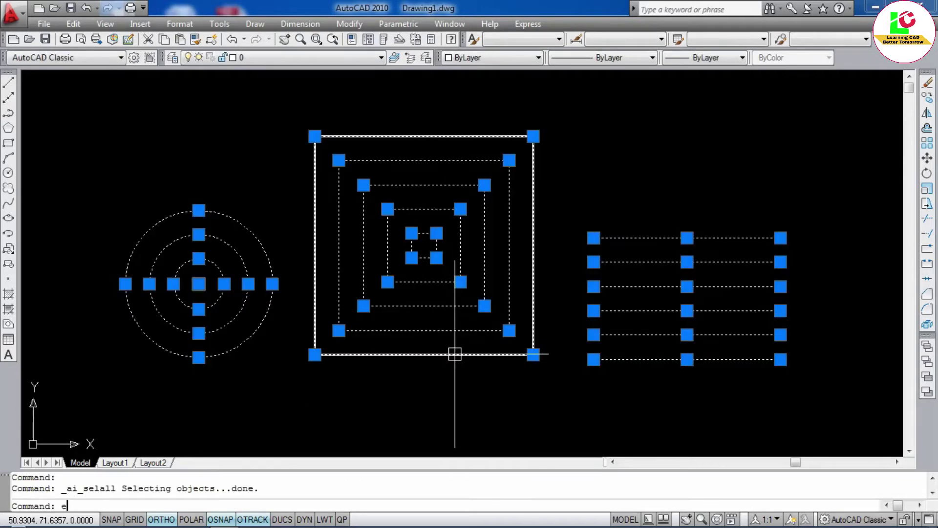
{"action": "key", "text": "Return"}
{"action": "key", "text": "Escape"}
{"action": "key", "text": "Escape"}
{"action": "type", "text": "l"}
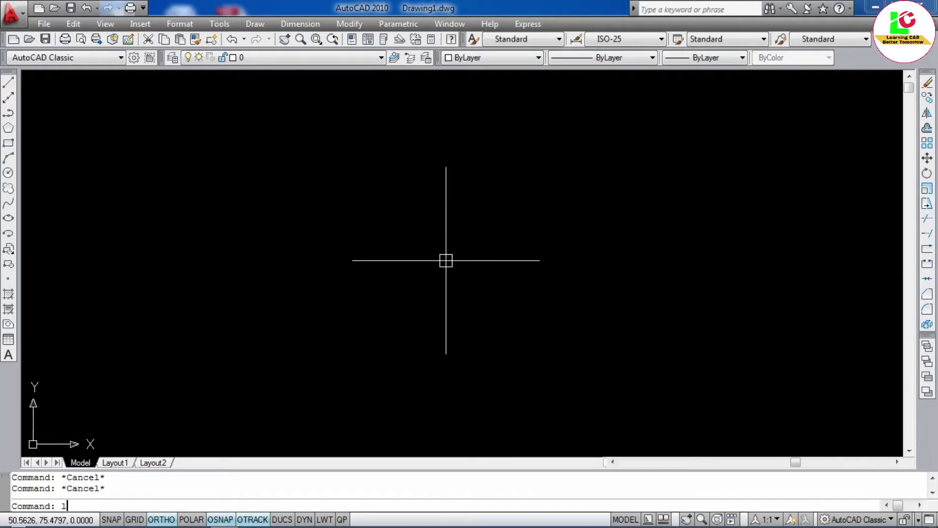
- Draw one new horizontal line and start a fresh OFFSET
{"action": "key", "text": "Return"}
{"action": "left_click", "coordinate": [304, 274]}
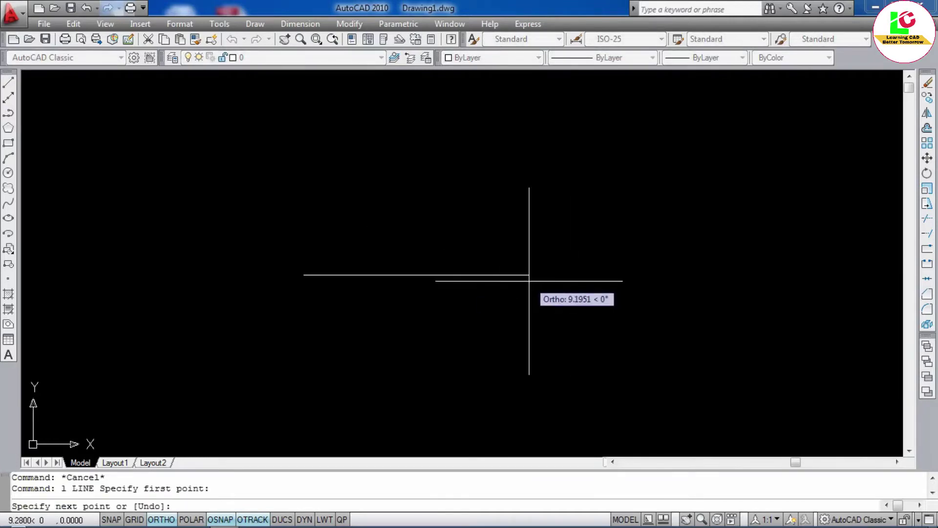
{"action": "left_click", "coordinate": [532, 275]}
{"action": "key", "text": "Escape"}
{"action": "key", "text": "Escape"}
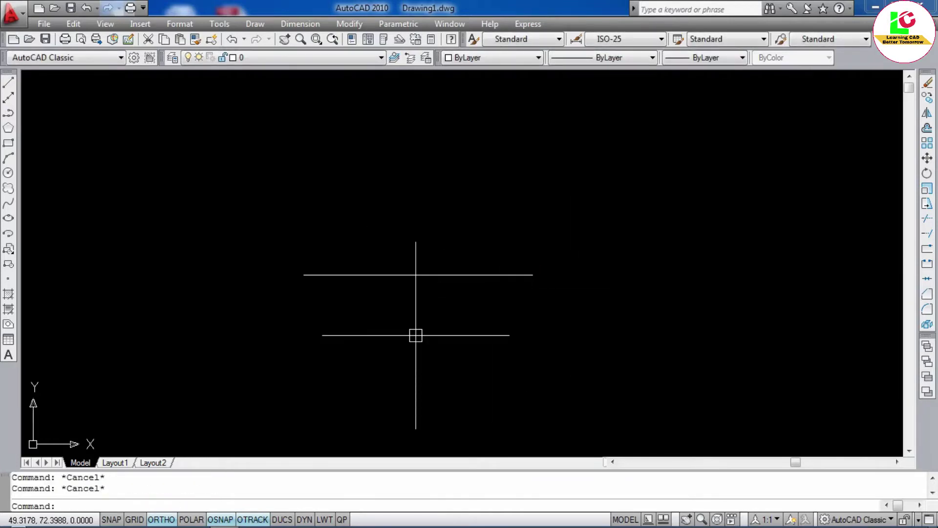
{"action": "type", "text": "o"}
{"action": "key", "text": "Return"}
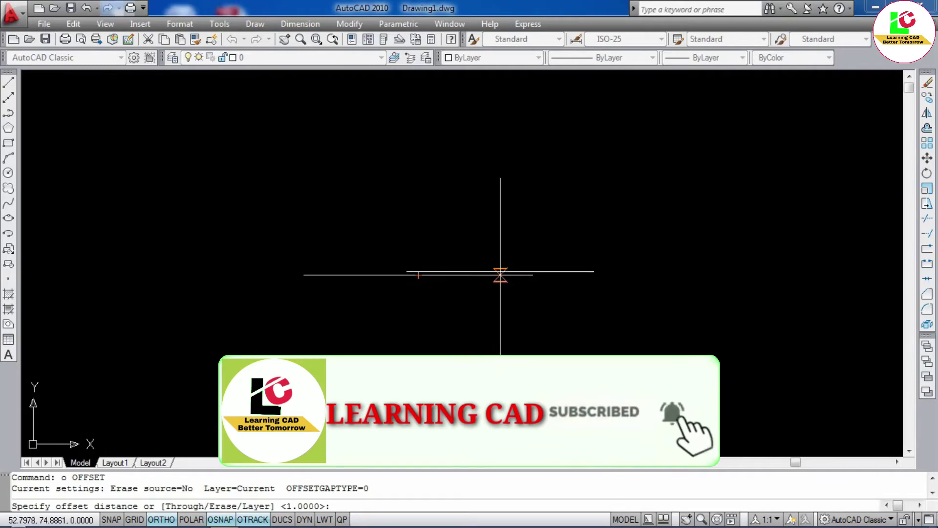
- Set the offset distance by two picked points, then add two copies above and two below
{"action": "left_click", "coordinate": [532, 275]}
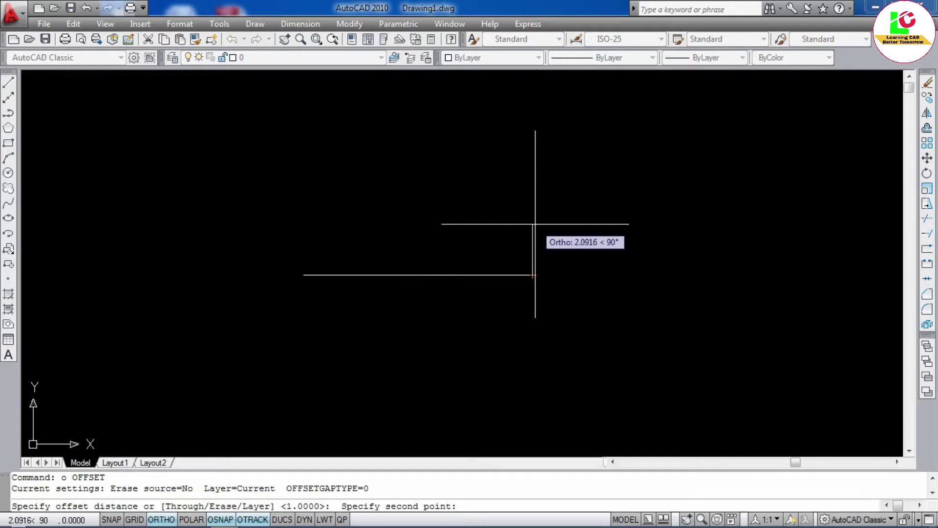
{"action": "left_click", "coordinate": [535, 224]}
{"action": "left_click", "coordinate": [502, 275]}
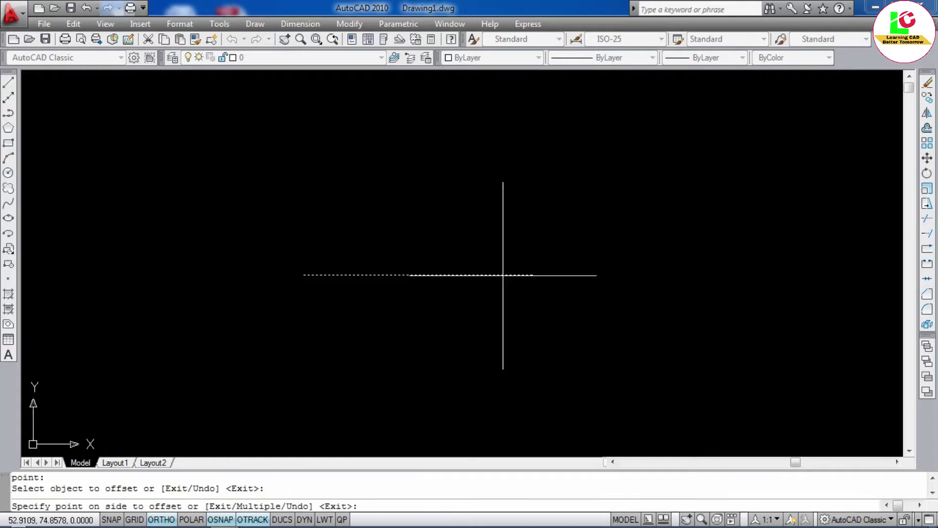
{"action": "left_click", "coordinate": [508, 233]}
{"action": "left_click", "coordinate": [509, 226]}
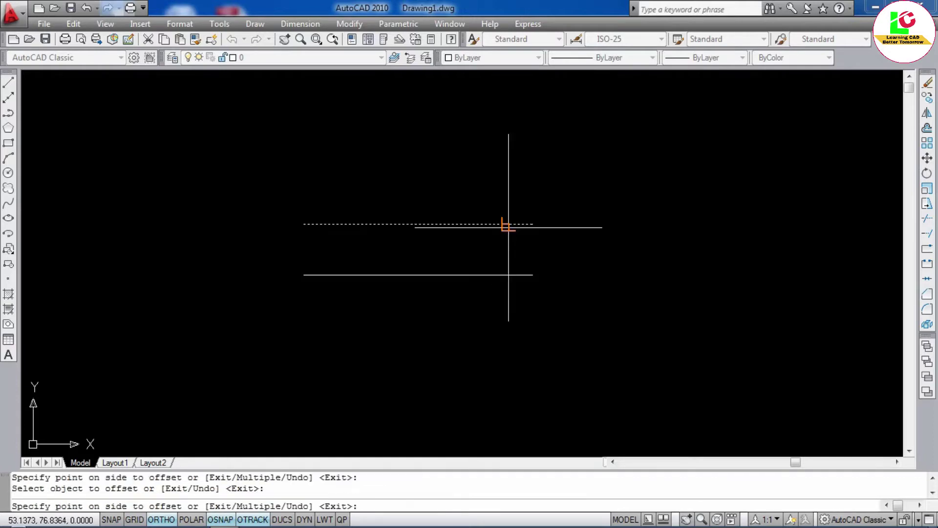
{"action": "left_click", "coordinate": [505, 191]}
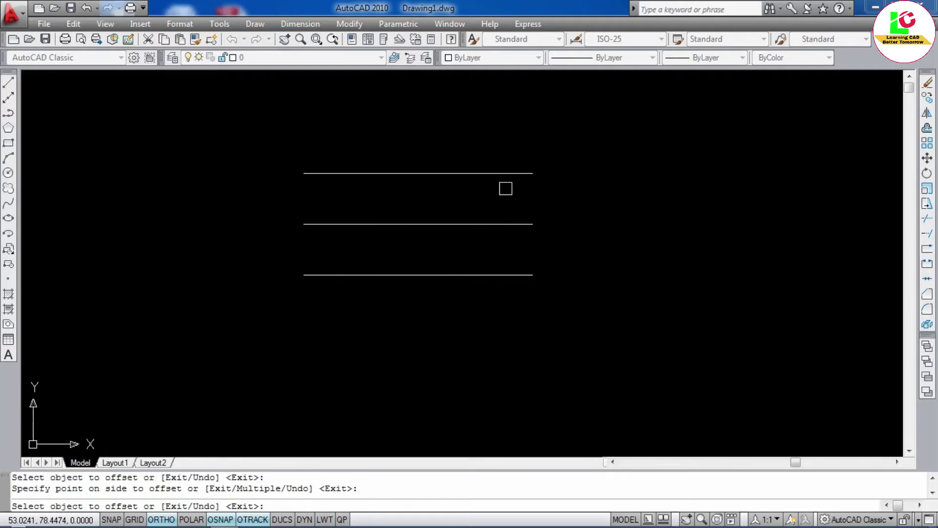
{"action": "left_click", "coordinate": [484, 275]}
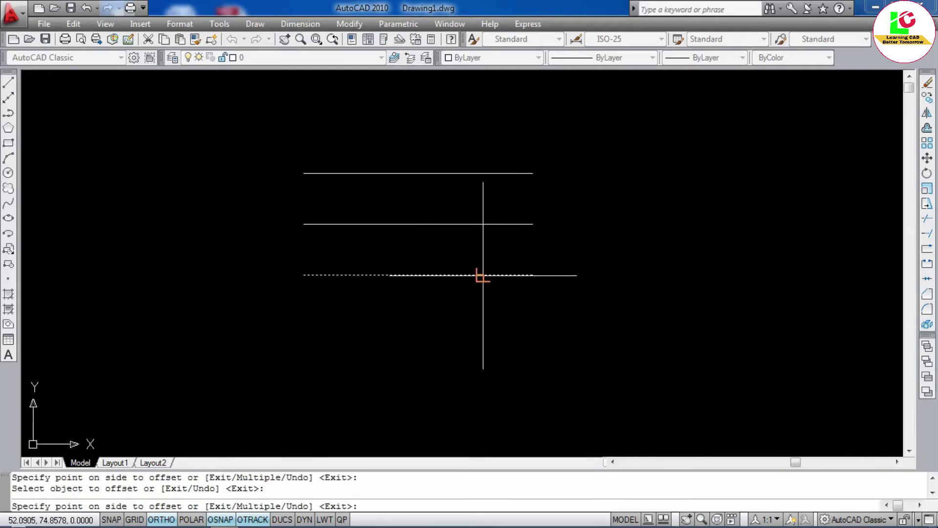
{"action": "left_click", "coordinate": [474, 320]}
{"action": "left_click", "coordinate": [496, 324]}
{"action": "left_click", "coordinate": [482, 373]}
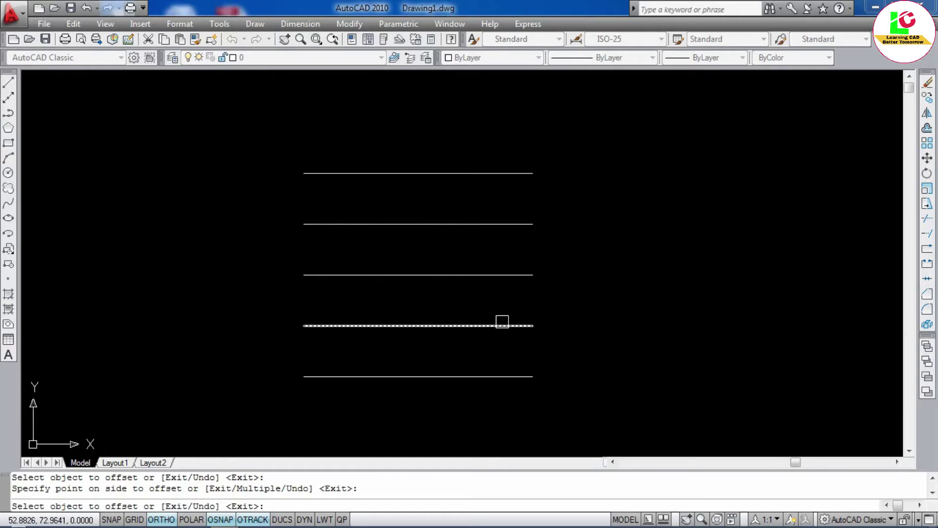
- Window-select and erase the top four lines, keeping the bottom one, and restart OFFSET
{"action": "key", "text": "Escape"}
{"action": "left_click", "coordinate": [551, 339]}
{"action": "left_click", "coordinate": [457, 171]}
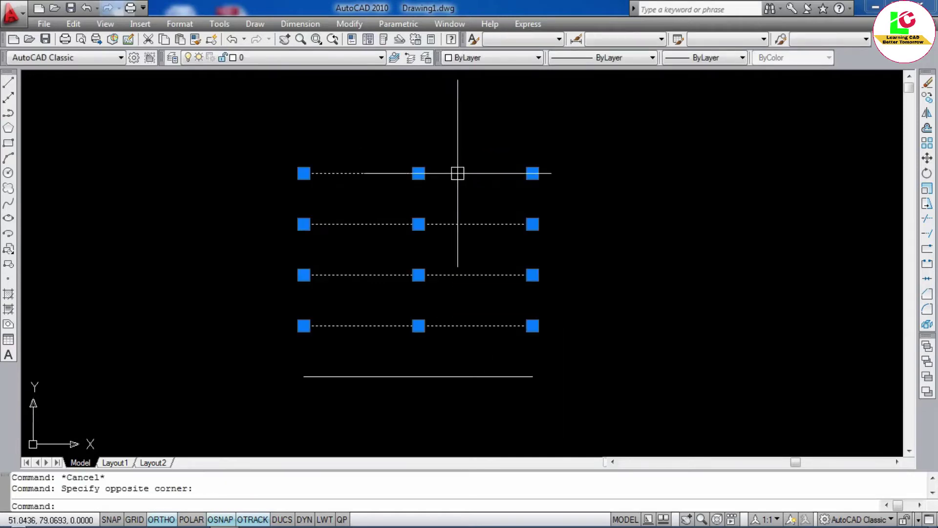
{"action": "type", "text": "e"}
{"action": "key", "text": "Return"}
{"action": "key", "text": "Escape"}
{"action": "key", "text": "Escape"}
{"action": "type", "text": "o"}
{"action": "key", "text": "Return"}
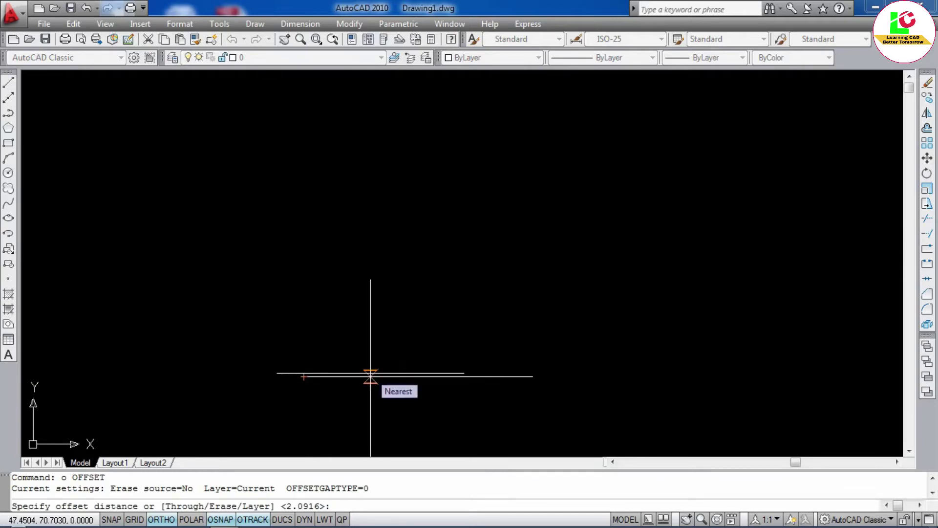
- Set a wider offset distance by two points and stack two copies above the bottom line
{"action": "left_click", "coordinate": [370, 373]}
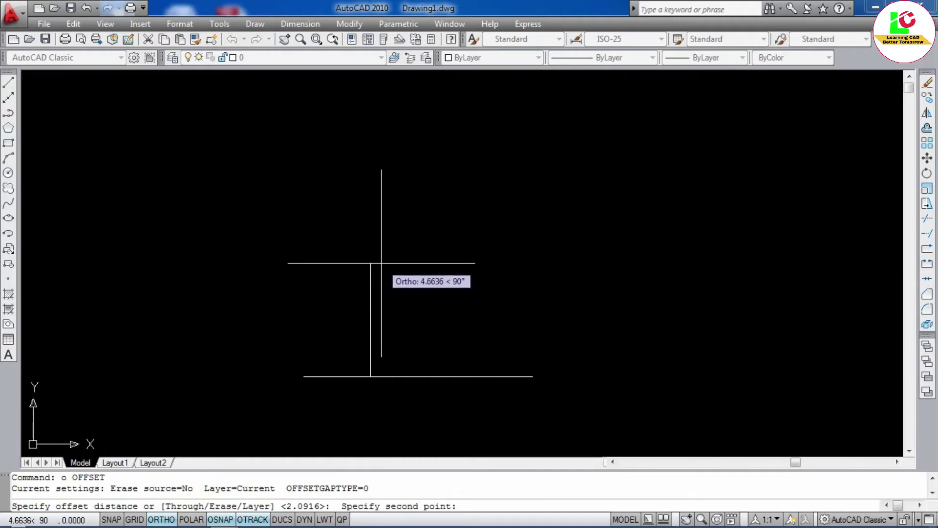
{"action": "left_click", "coordinate": [379, 268]}
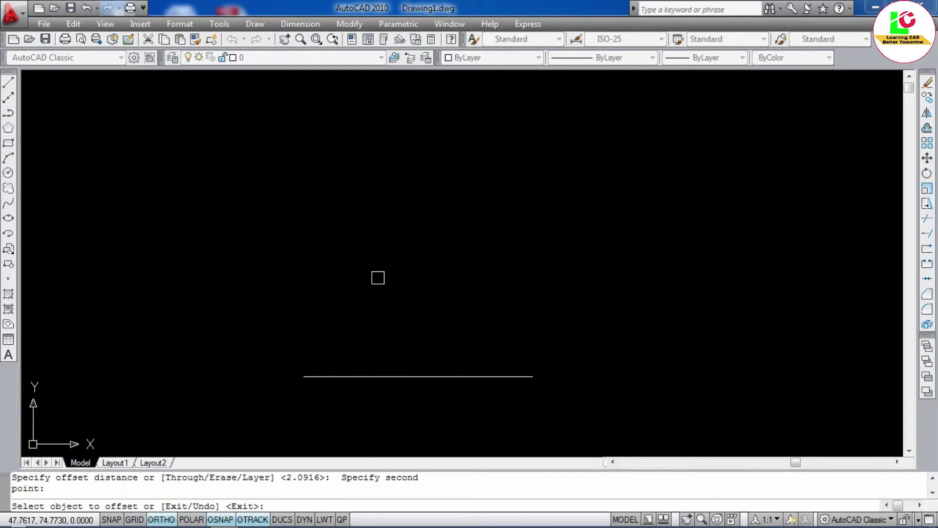
{"action": "left_click", "coordinate": [356, 376]}
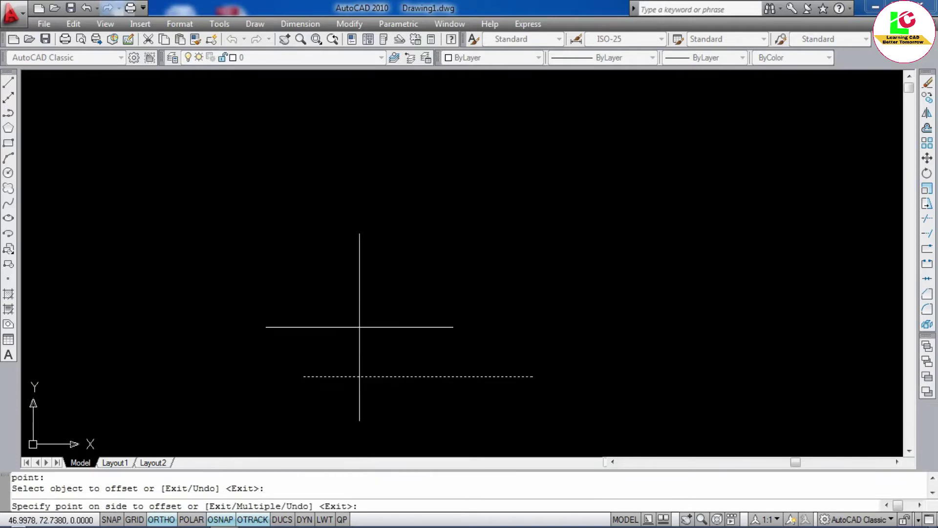
{"action": "left_click", "coordinate": [360, 320]}
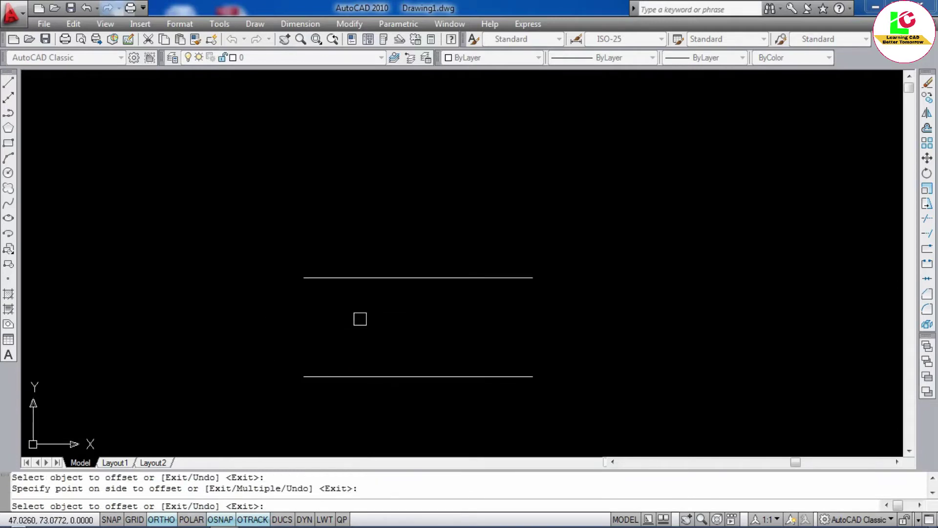
{"action": "left_click", "coordinate": [387, 278]}
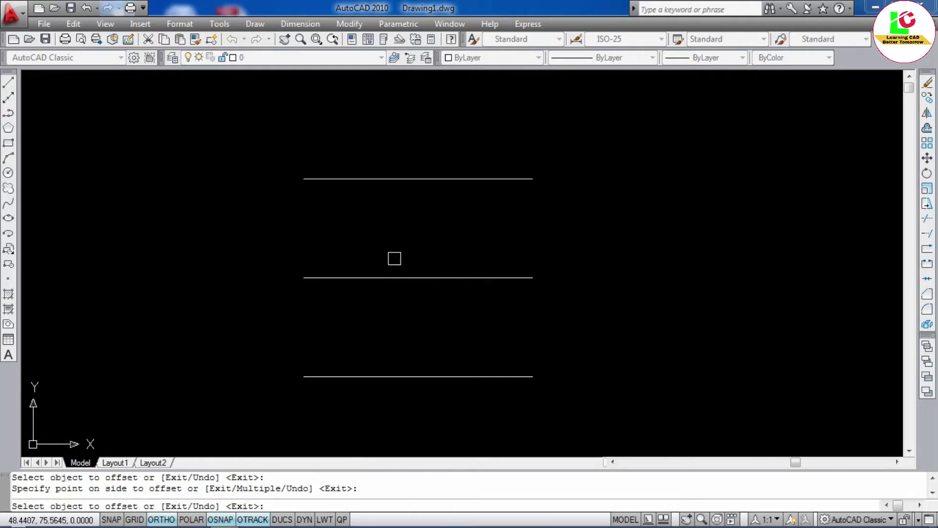
{"action": "scroll", "coordinate": [399, 298], "scroll_direction": "down", "scroll_amount": 2}
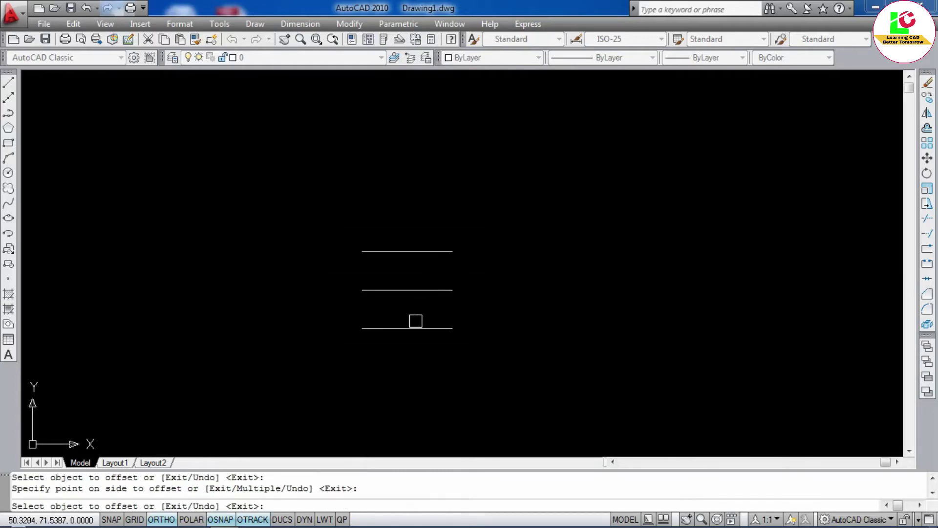
{"action": "scroll", "coordinate": [381, 297], "scroll_direction": "up", "scroll_amount": 1}
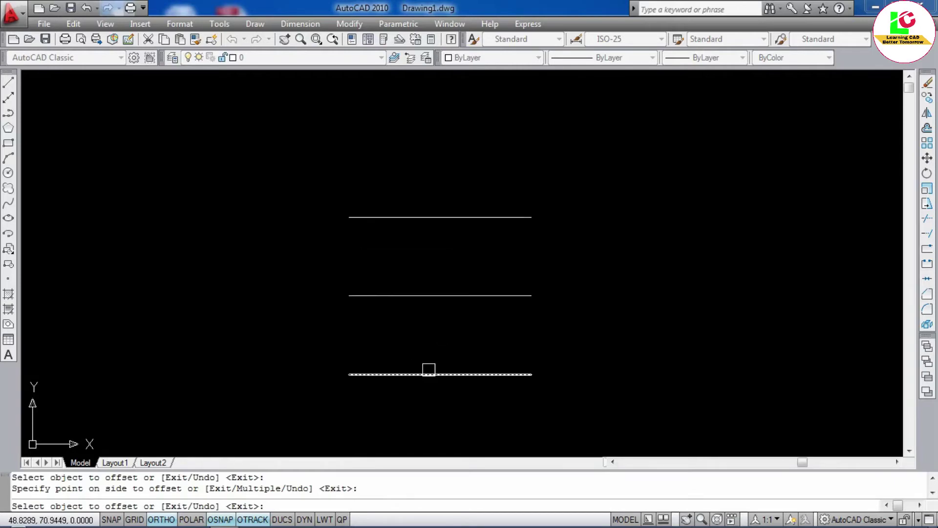
- Rerun OFFSET with Erase source Yes and distance 2, moving the bottom line up 2 units
{"action": "key", "text": "Escape"}
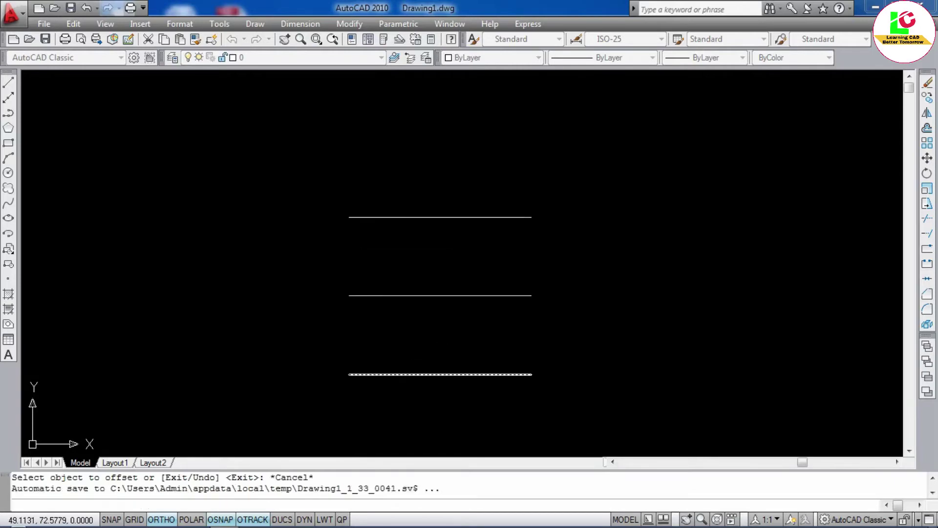
{"action": "key", "text": "Escape"}
{"action": "key", "text": "Escape"}
{"action": "type", "text": "o"}
{"action": "key", "text": "Escape"}
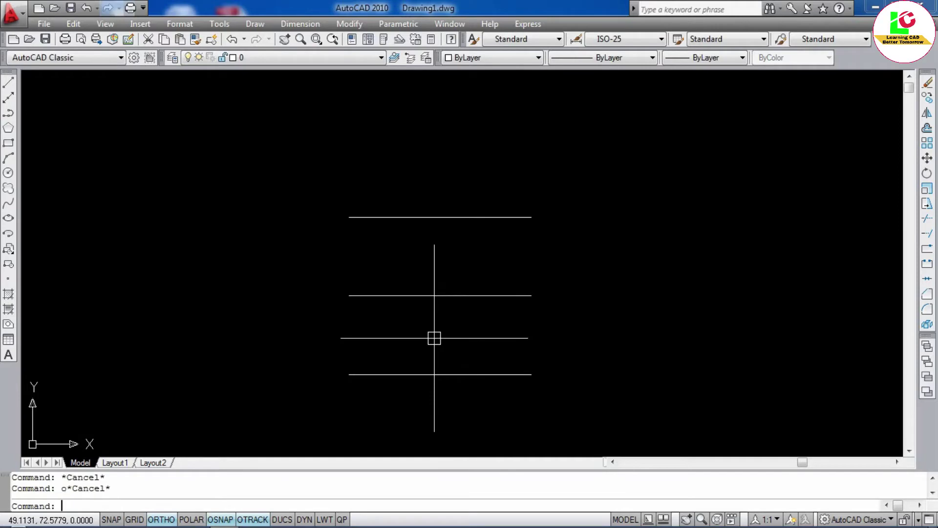
{"action": "key", "text": "Return"}
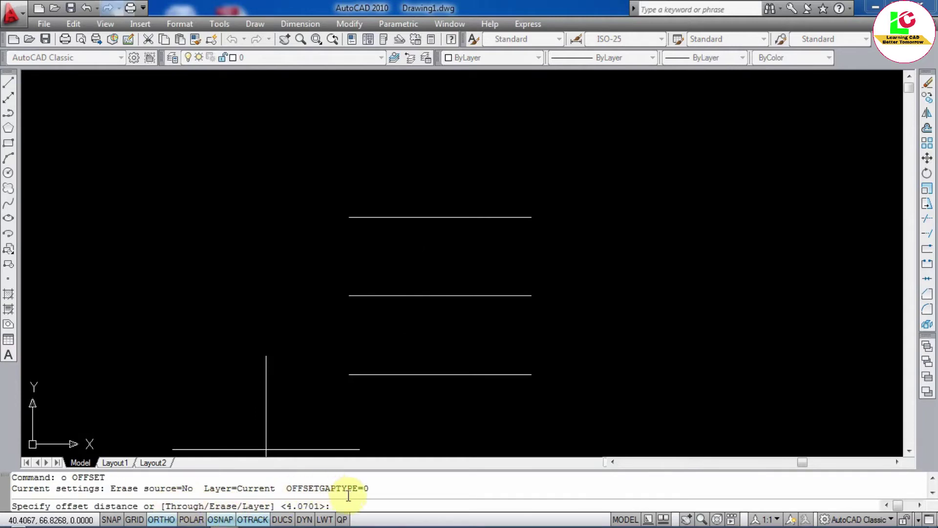
{"action": "type", "text": "e"}
{"action": "key", "text": "Return"}
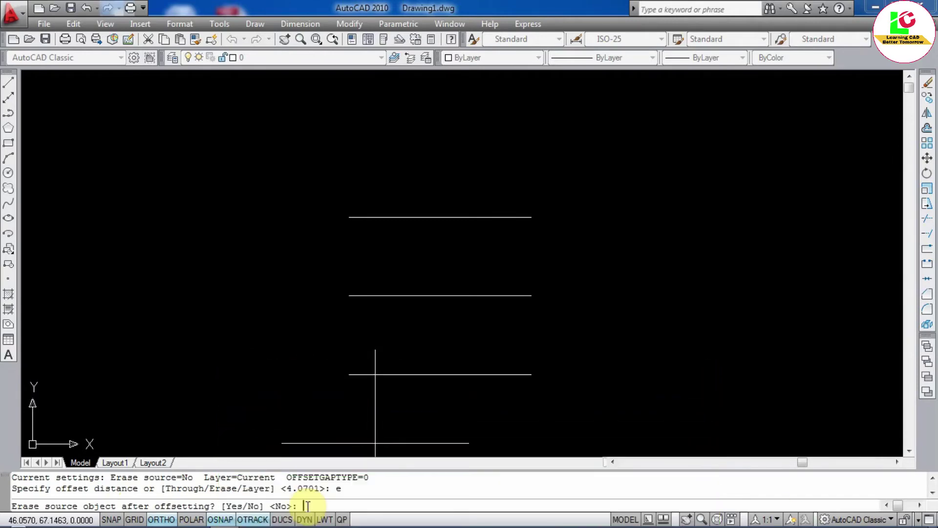
{"action": "type", "text": "y"}
{"action": "key", "text": "Return"}
{"action": "type", "text": "2"}
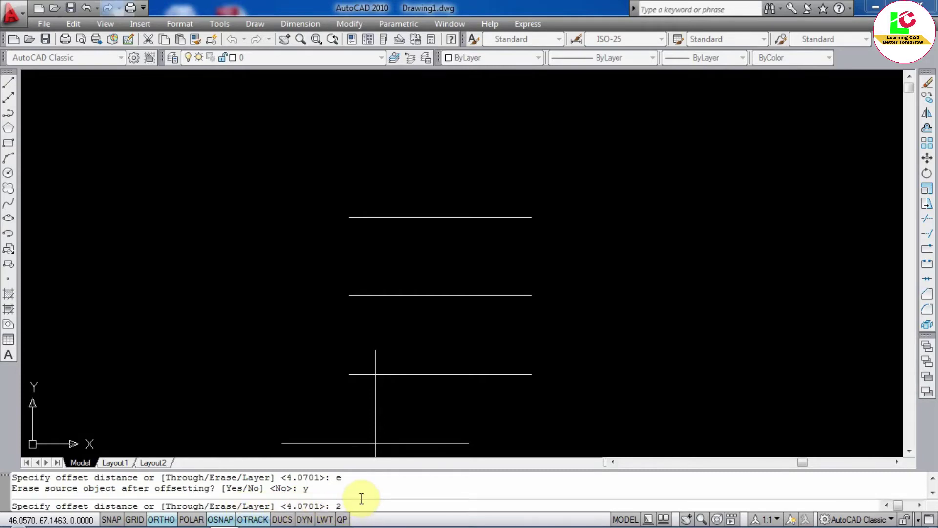
{"action": "key", "text": "Return"}
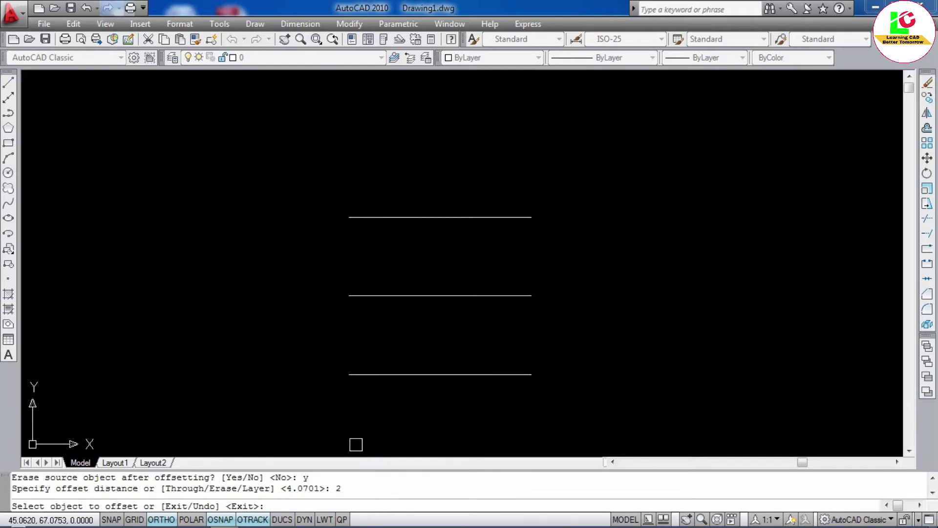
{"action": "left_click", "coordinate": [381, 374]}
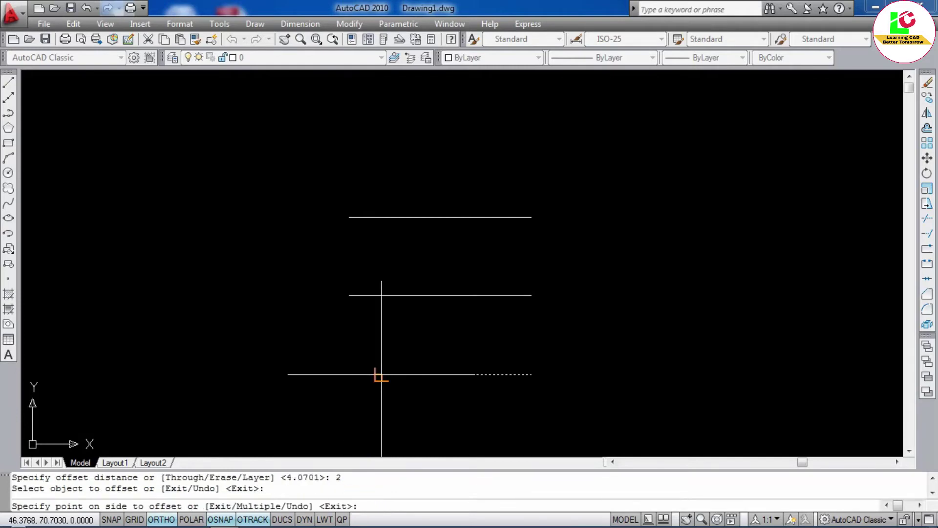
{"action": "left_click", "coordinate": [384, 348]}
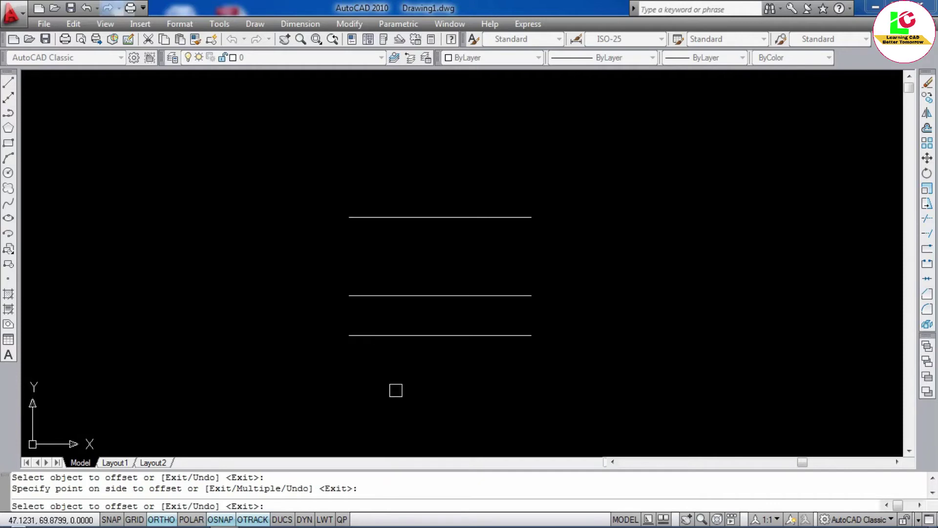
- With Erase source set to No, offset the bottom line twice downward at 2-unit spacing
{"action": "key", "text": "Escape"}
{"action": "key", "text": "Return"}
{"action": "type", "text": "e"}
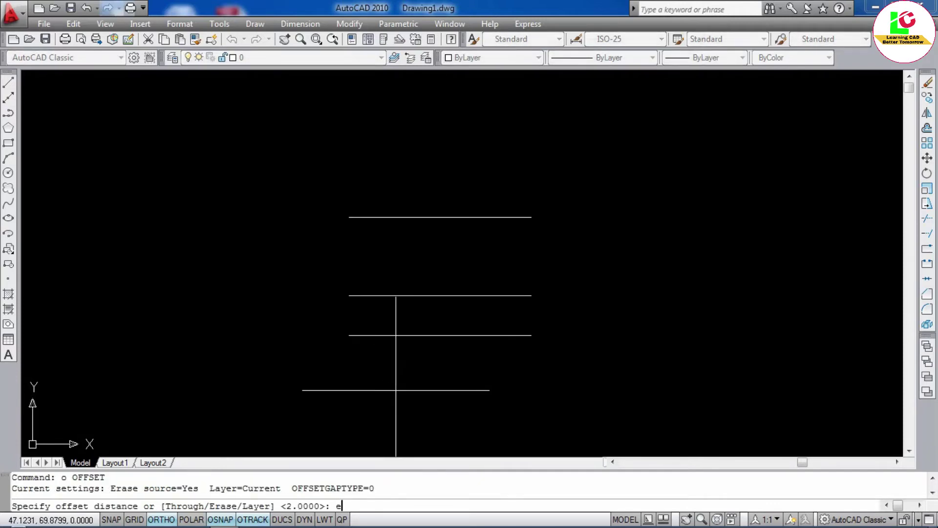
{"action": "key", "text": "Return"}
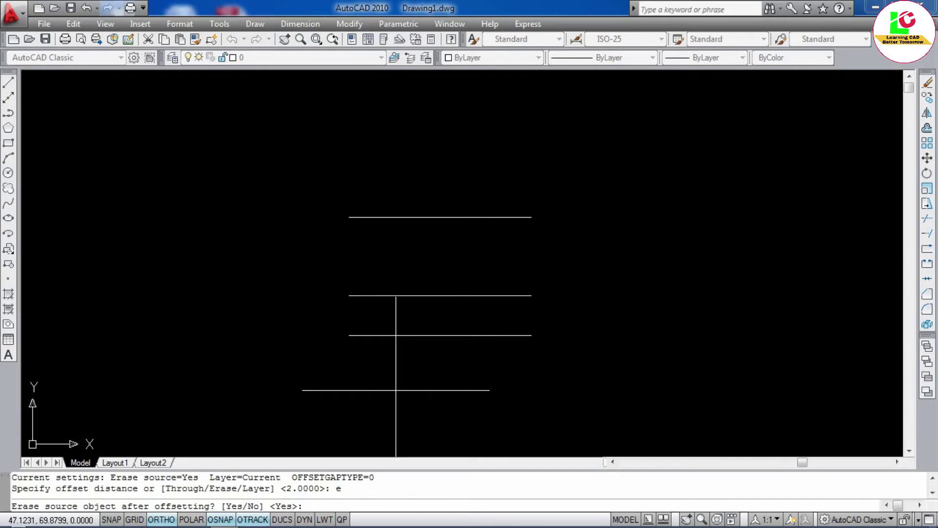
{"action": "type", "text": "n"}
{"action": "key", "text": "Return"}
{"action": "type", "text": "2"}
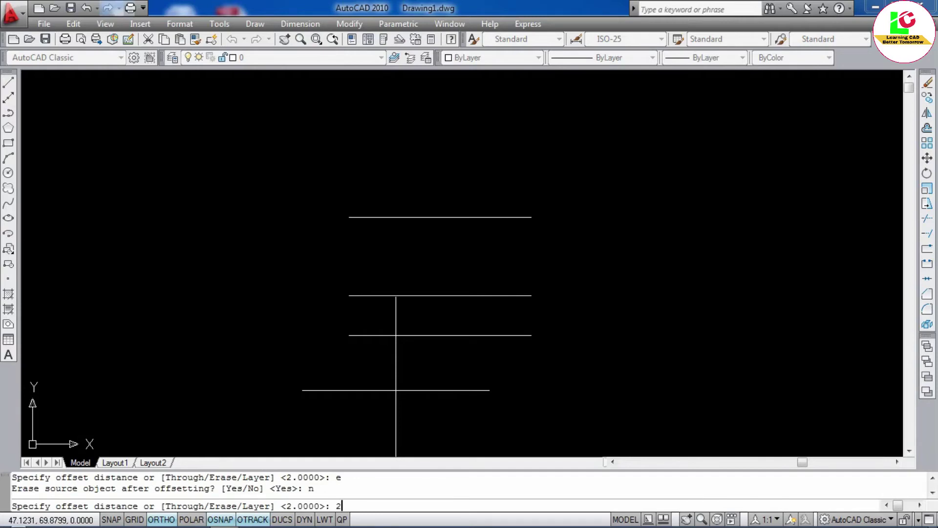
{"action": "key", "text": "Return"}
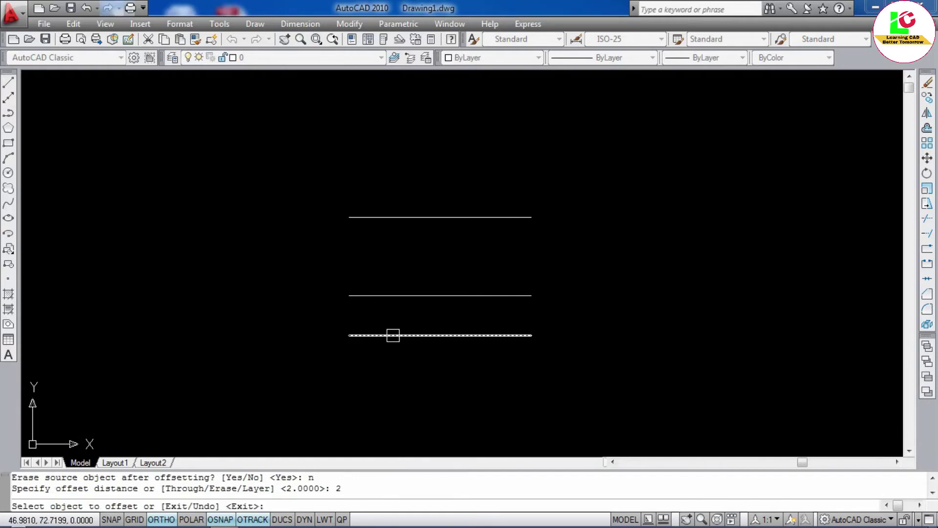
{"action": "left_click", "coordinate": [392, 335]}
{"action": "left_click", "coordinate": [382, 364]}
{"action": "left_click", "coordinate": [388, 375]}
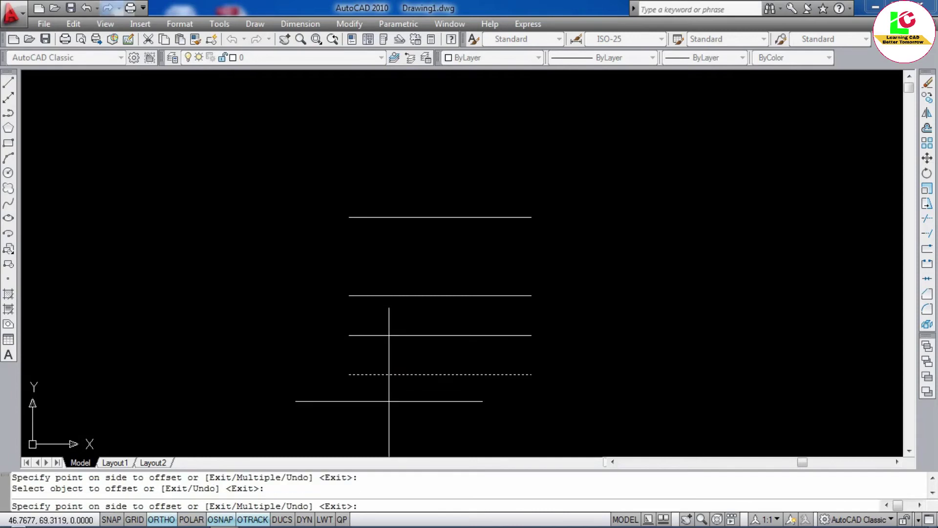
{"action": "left_click", "coordinate": [395, 398]}
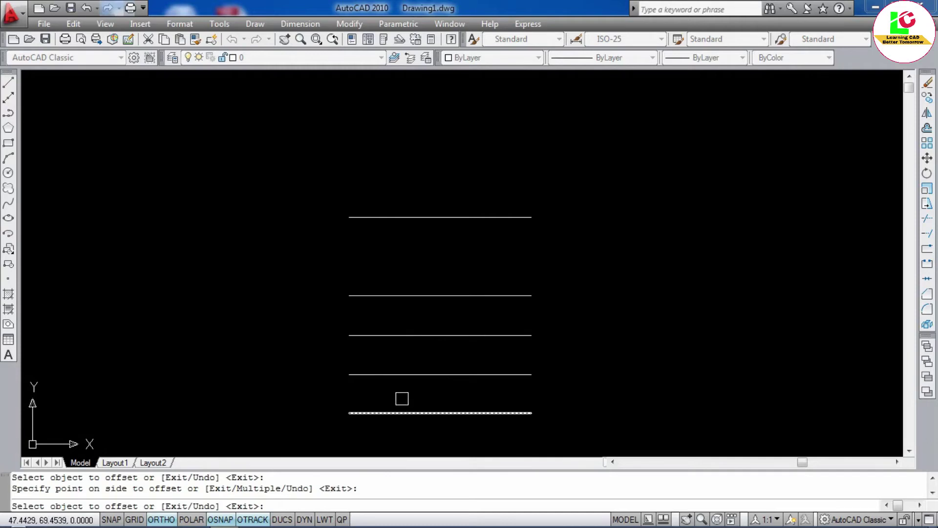
{"action": "scroll", "coordinate": [362, 299], "scroll_direction": "down", "scroll_amount": 2}
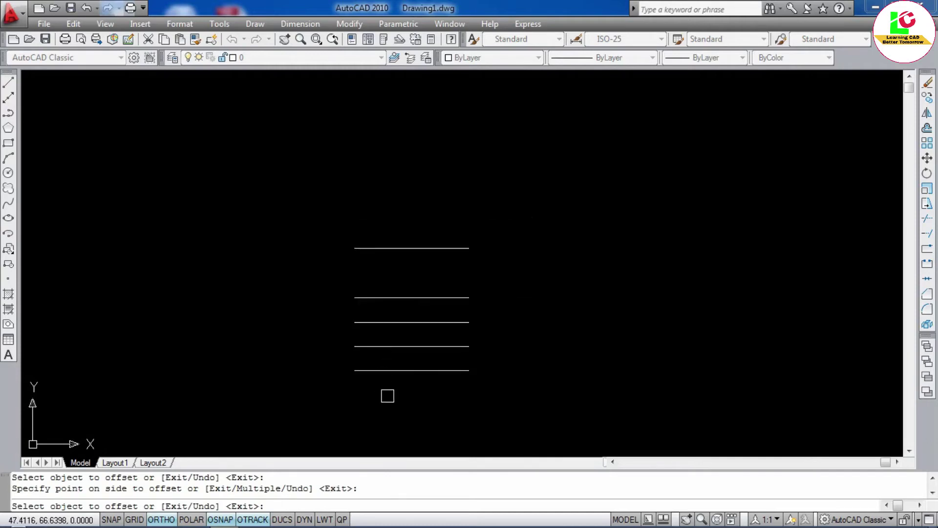
- Erase the lower four parallel lines with a crossing window, leaving one line
{"action": "key", "text": "Escape"}
{"action": "left_click", "coordinate": [508, 398]}
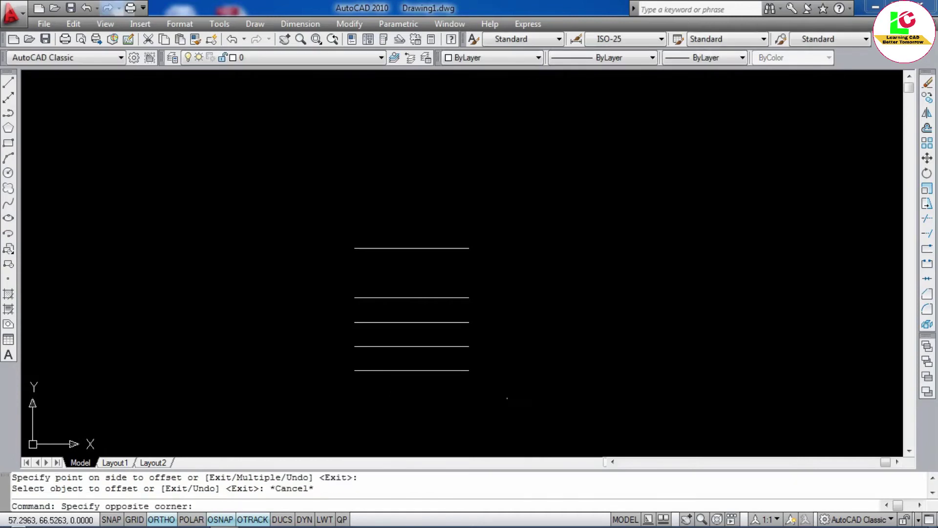
{"action": "left_click", "coordinate": [412, 294]}
{"action": "type", "text": "e"}
{"action": "key", "text": "Return"}
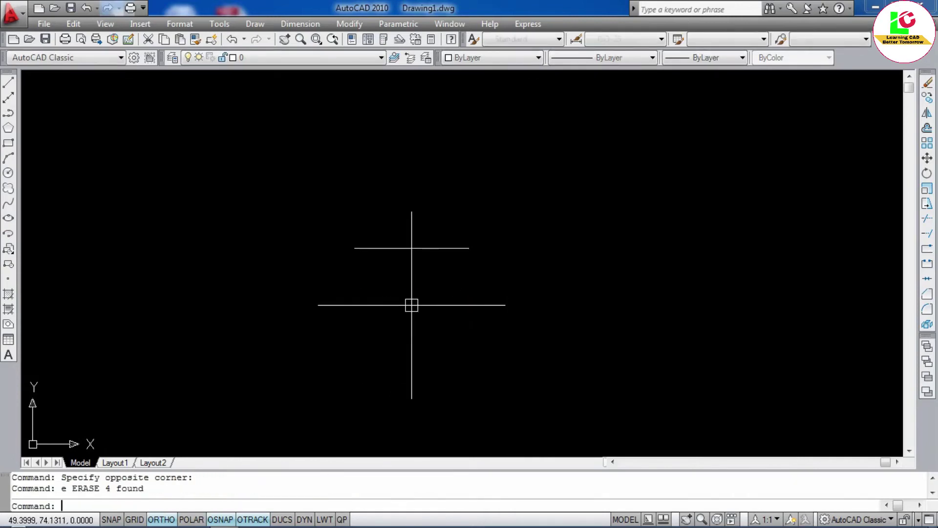
{"action": "middle_click_drag", "start_coordinate": [411, 303], "coordinate": [362, 251]}
{"action": "scroll", "coordinate": [375, 337], "scroll_direction": "down", "scroll_amount": 2}
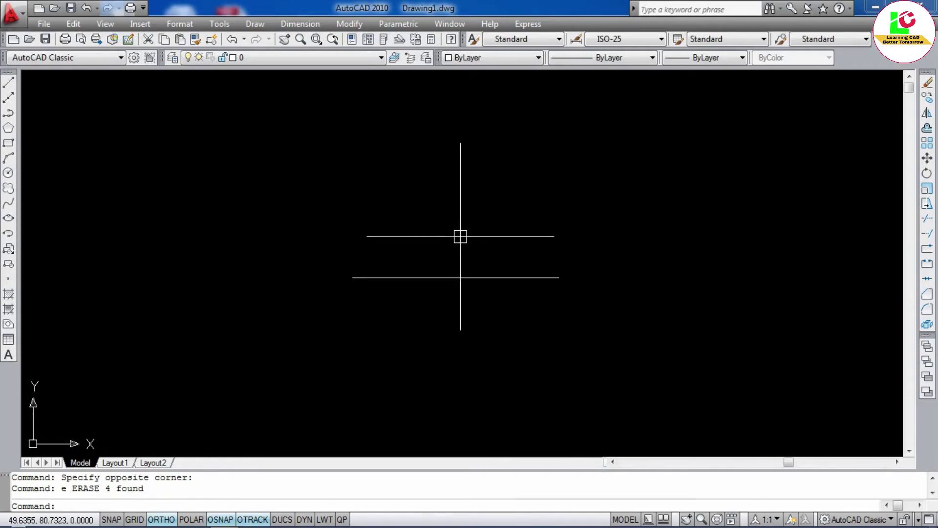
- Offset the remaining line at 1-unit distance in Multiple mode
{"action": "key", "text": "Escape"}
{"action": "key", "text": "Escape"}
{"action": "type", "text": "o"}
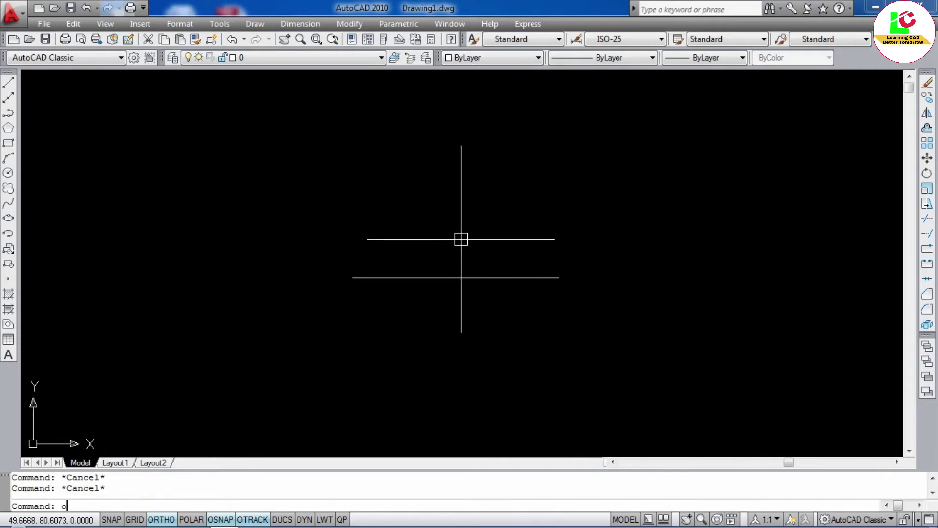
{"action": "key", "text": "Return"}
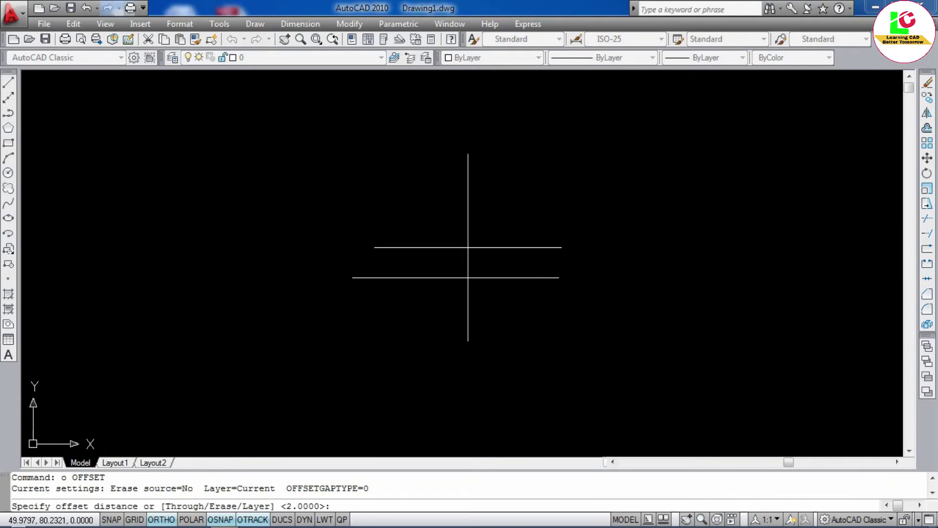
{"action": "type", "text": "1"}
{"action": "key", "text": "Return"}
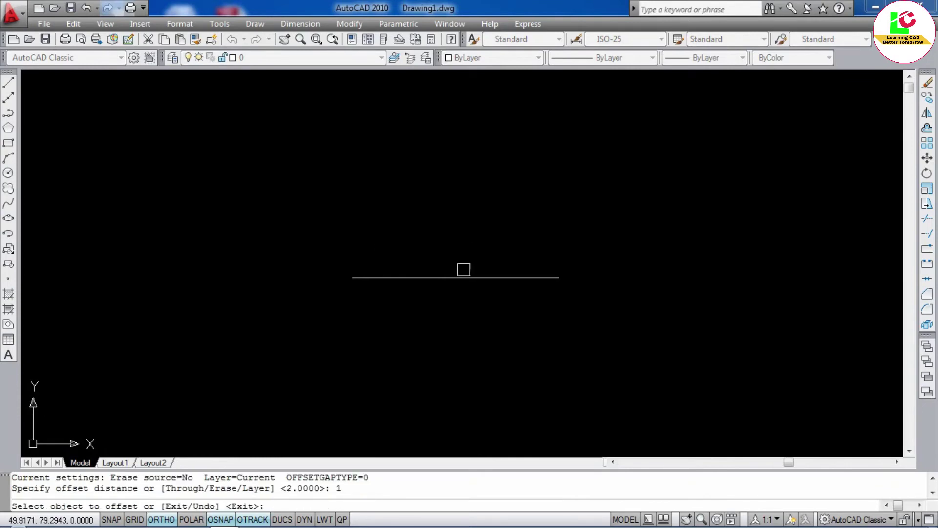
{"action": "left_click", "coordinate": [447, 277]}
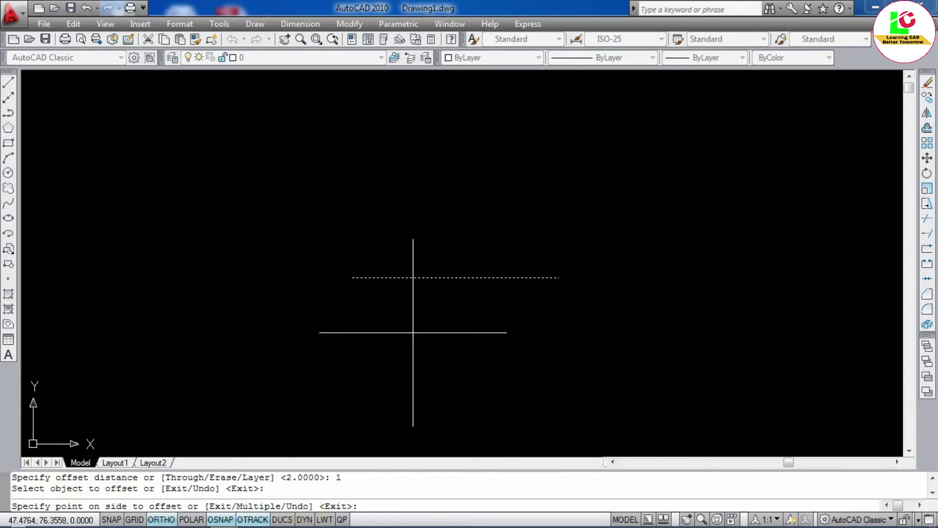
{"action": "type", "text": "m"}
{"action": "key", "text": "Return"}
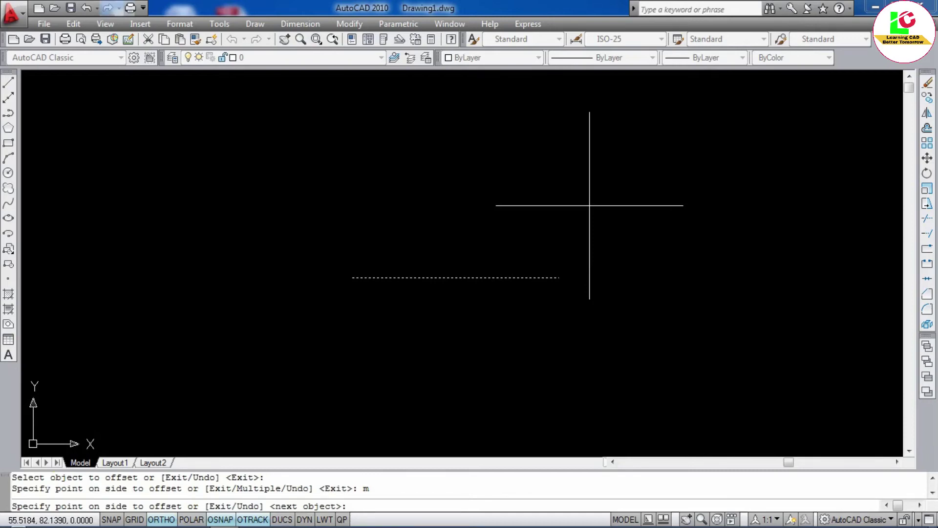
- Stack six copies above and three below the line, each 1 unit apart
{"action": "left_click", "coordinate": [589, 205]}
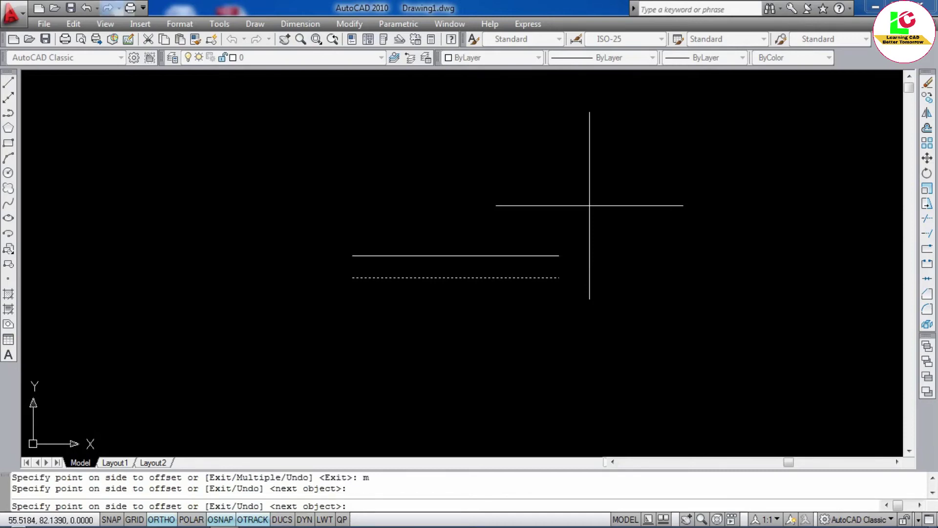
{"action": "left_click", "coordinate": [590, 204]}
{"action": "left_click", "coordinate": [591, 195]}
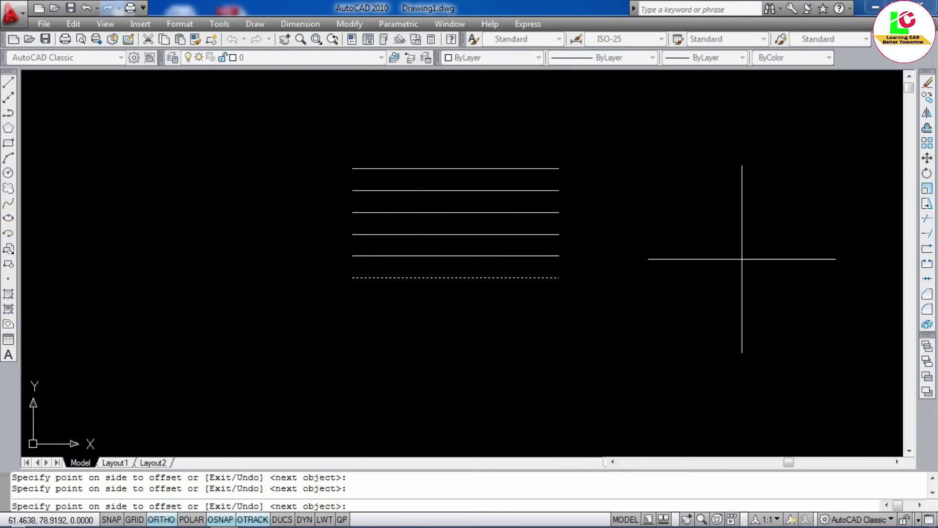
{"action": "left_click", "coordinate": [748, 196]}
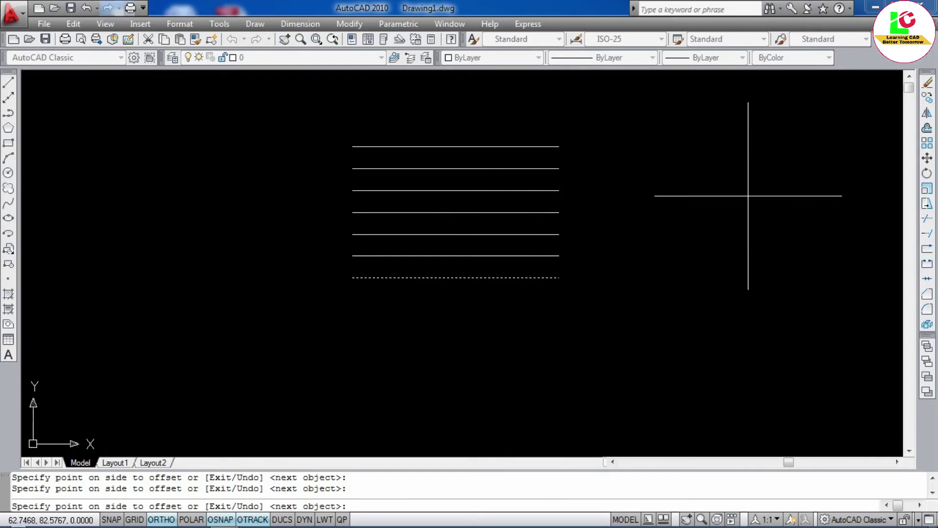
{"action": "left_click", "coordinate": [748, 196]}
{"action": "left_click", "coordinate": [748, 196]}
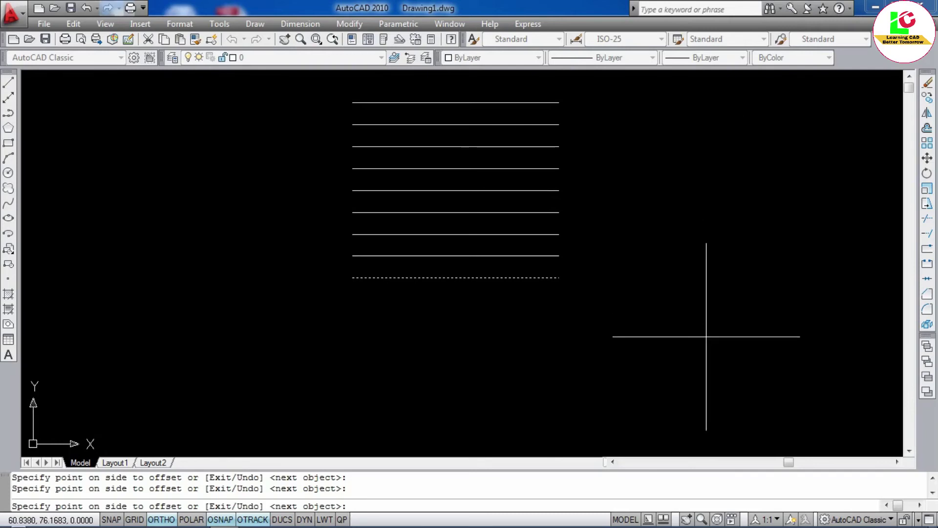
{"action": "left_click", "coordinate": [714, 384]}
{"action": "left_click", "coordinate": [713, 393]}
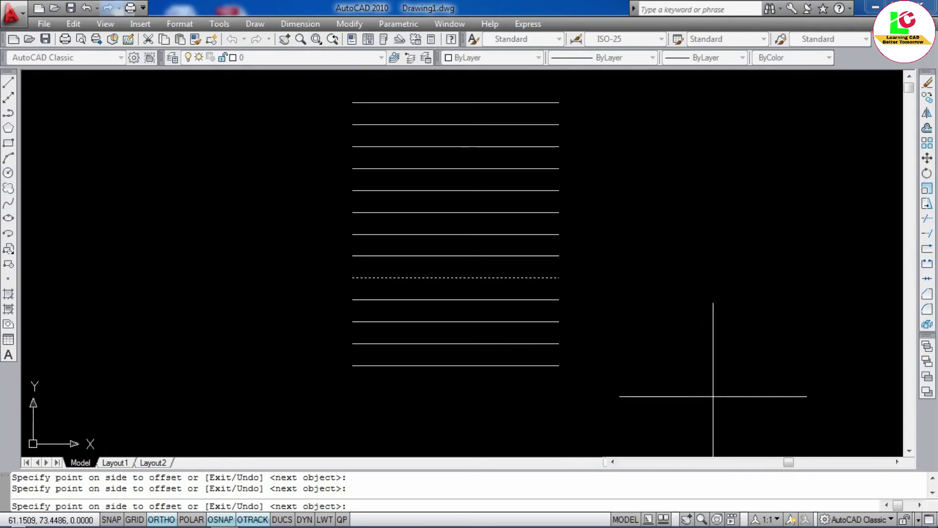
{"action": "left_click", "coordinate": [713, 396]}
{"action": "key", "text": "Escape"}
{"action": "scroll", "coordinate": [473, 403], "scroll_direction": "up", "scroll_amount": 2}
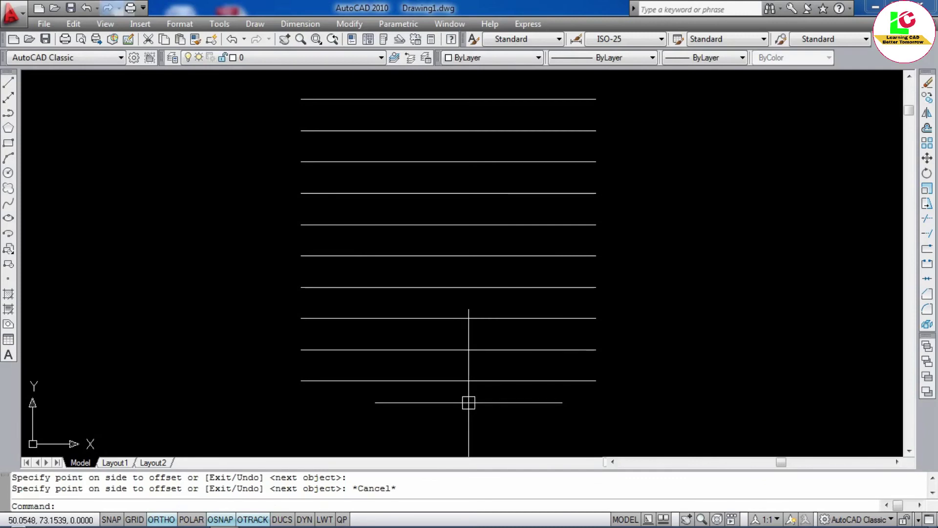
{"action": "scroll", "coordinate": [538, 351], "scroll_direction": "down", "scroll_amount": 4}
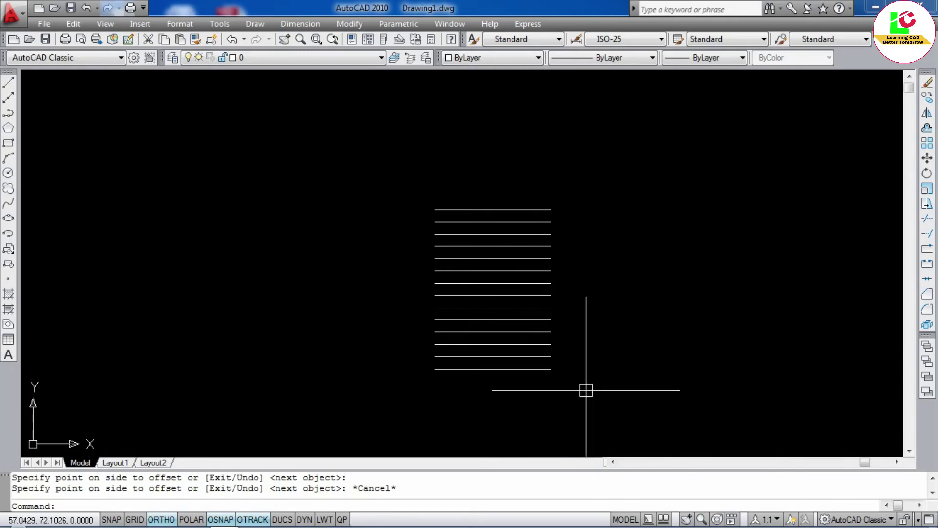
- Delete the whole stack of old parallel lines
{"action": "key", "text": "Escape"}
{"action": "left_click", "coordinate": [578, 384]}
{"action": "left_click", "coordinate": [483, 178]}
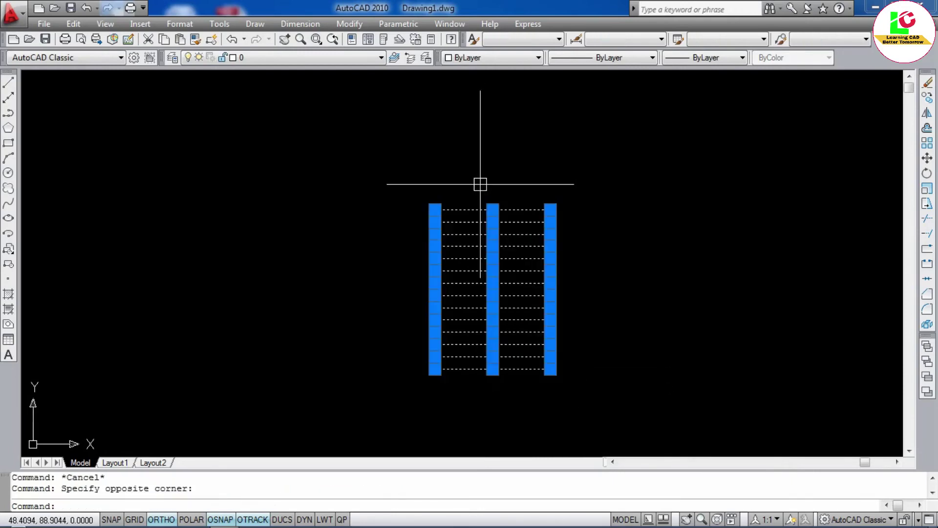
{"action": "key", "text": "Delete"}
{"action": "key", "text": "Escape"}
{"action": "key", "text": "Escape"}
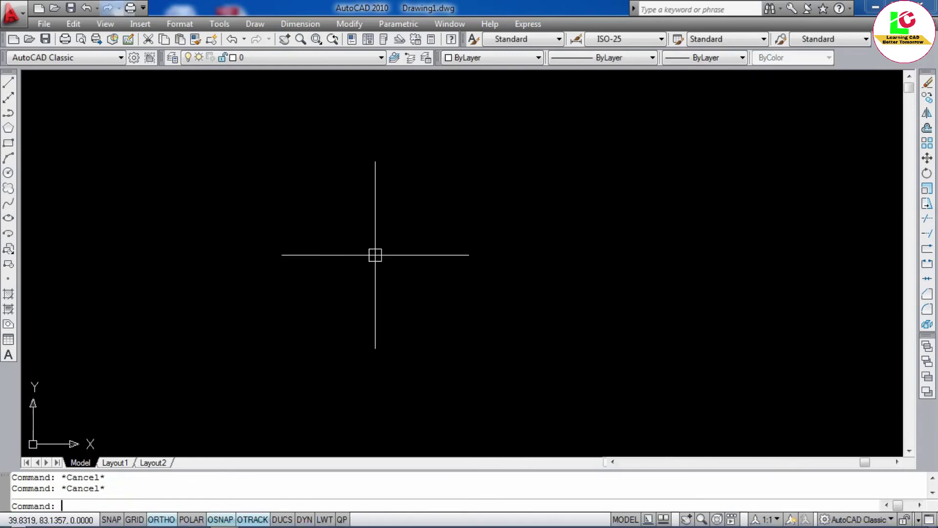
{"action": "type", "text": "l"}
- Draw an L-shape: a 5-unit vertical line down, then a horizontal base line
{"action": "key", "text": "Return"}
{"action": "left_click", "coordinate": [410, 178]}
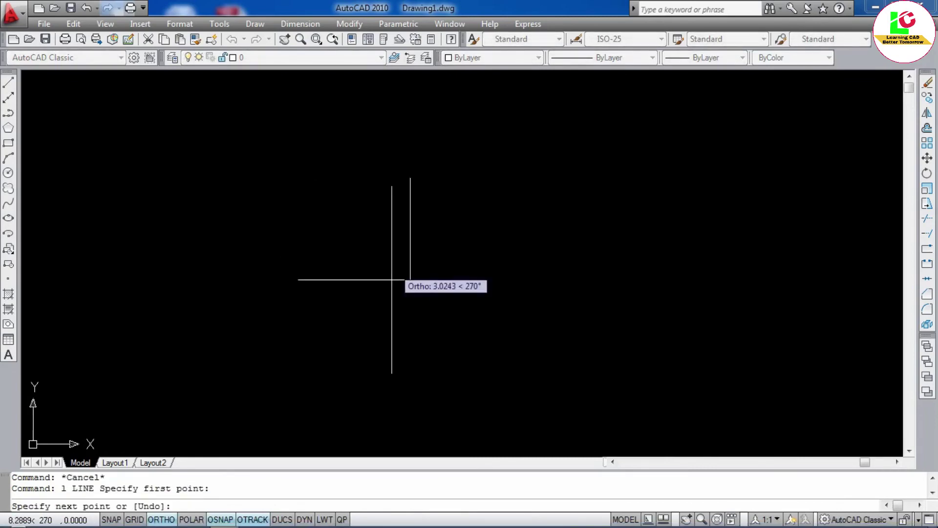
{"action": "type", "text": "5"}
{"action": "key", "text": "Return"}
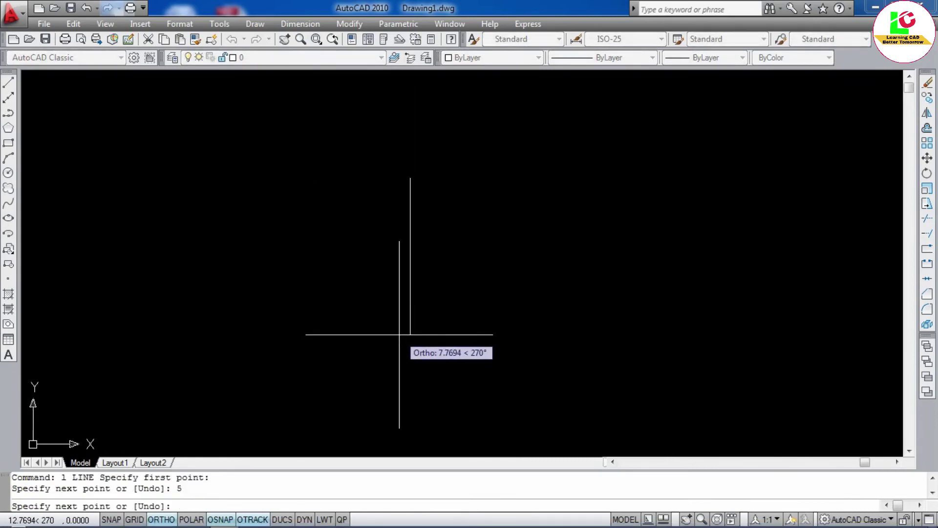
{"action": "type", "text": "6"}
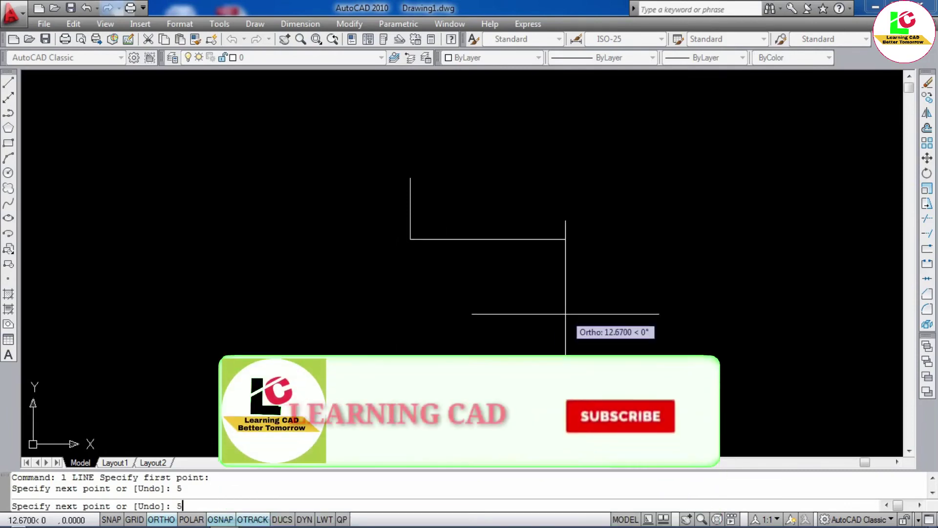
{"action": "key", "text": "Return"}
{"action": "key", "text": "Escape"}
{"action": "scroll", "coordinate": [437, 193], "scroll_direction": "up", "scroll_amount": 3}
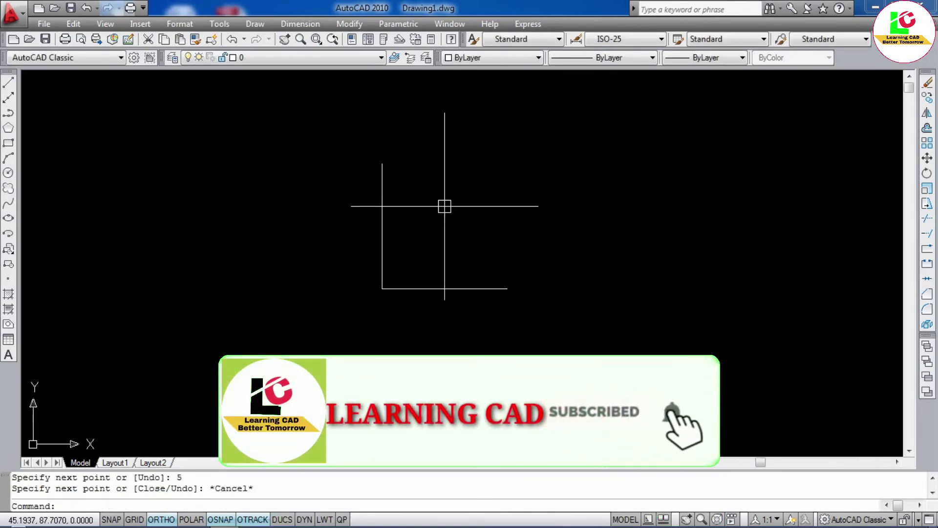
{"action": "key", "text": "Escape"}
{"action": "key", "text": "Escape"}
- Offset the L's vertical line at 1-unit distance in Multiple mode
{"action": "type", "text": "c"}
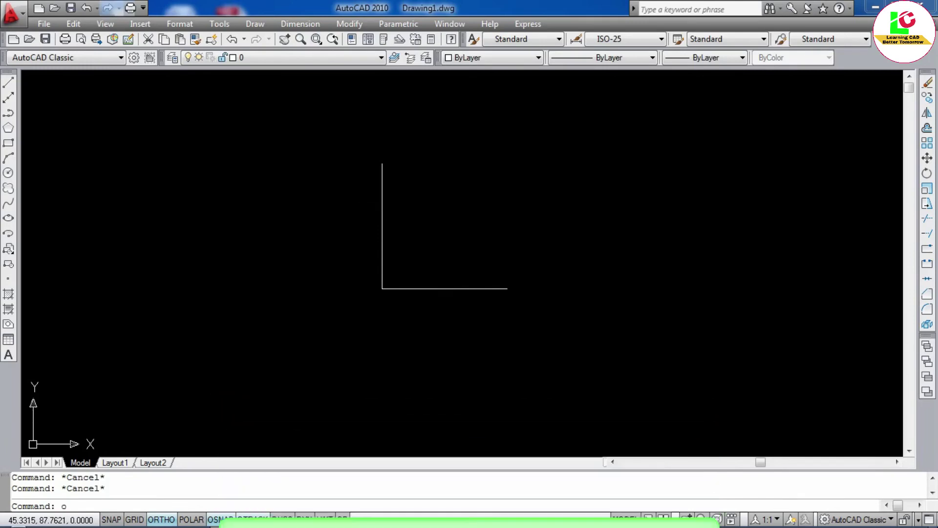
{"action": "key", "text": "Return"}
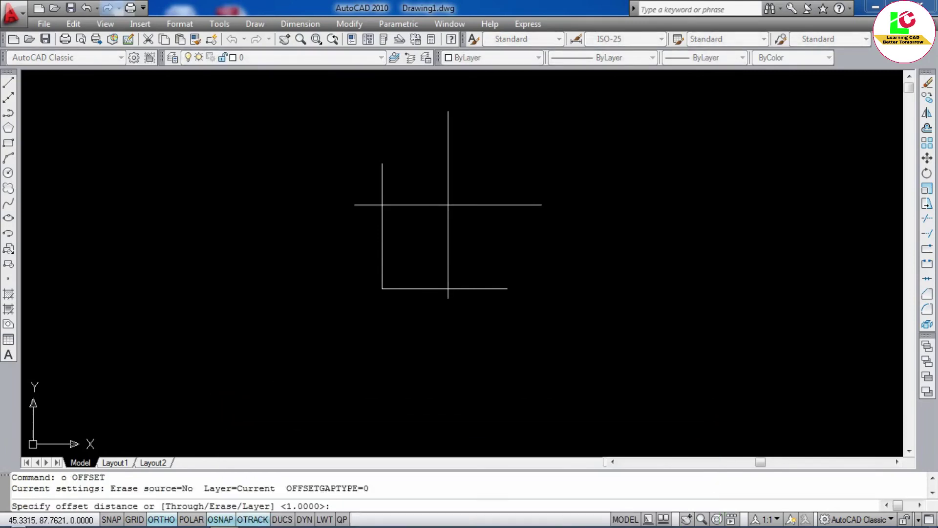
{"action": "type", "text": "1"}
{"action": "key", "text": "Return"}
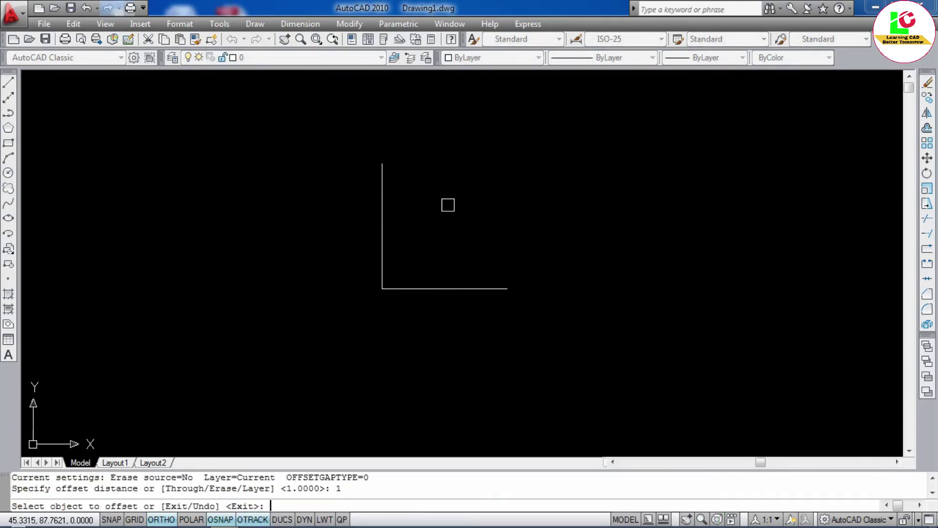
{"action": "left_click", "coordinate": [382, 224]}
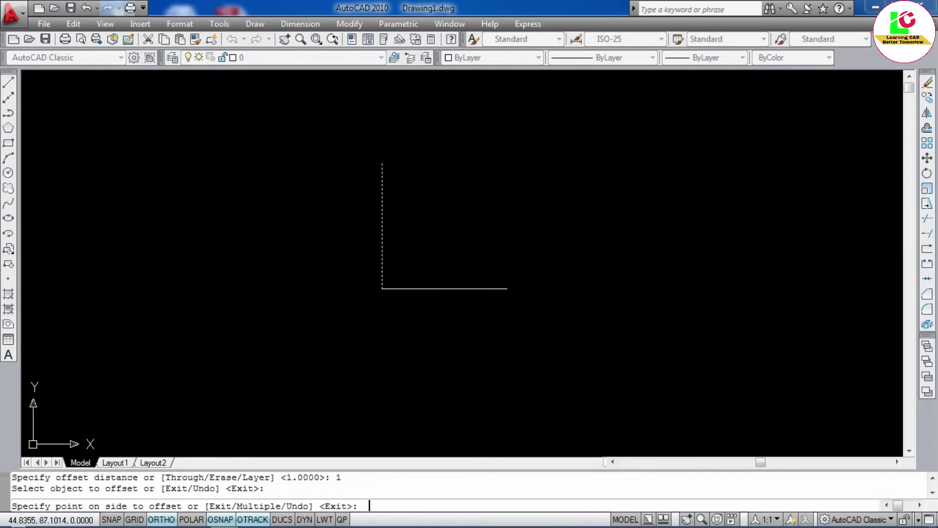
{"action": "type", "text": "m"}
{"action": "key", "text": "Return"}
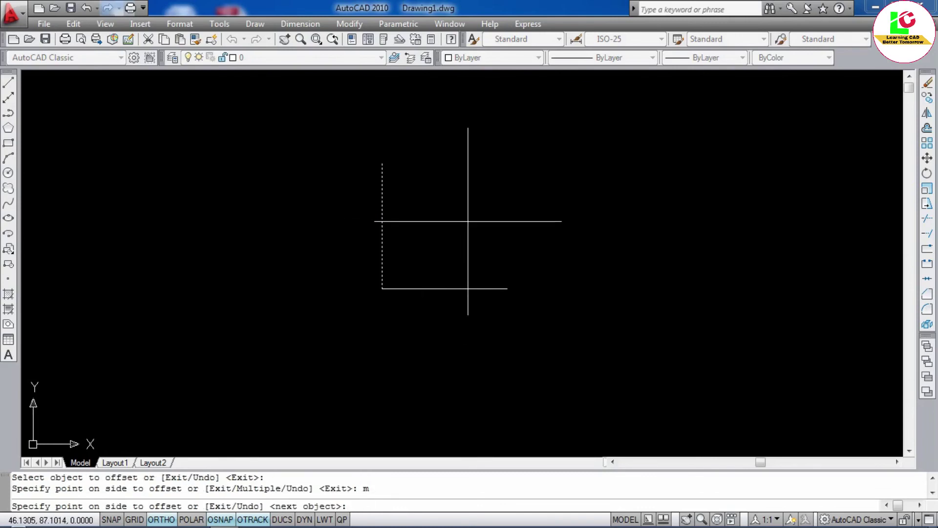
- Place a row of 1-unit-spaced vertical copies to the right, across the base and beyond
{"action": "left_click", "coordinate": [468, 226]}
{"action": "left_click", "coordinate": [498, 230]}
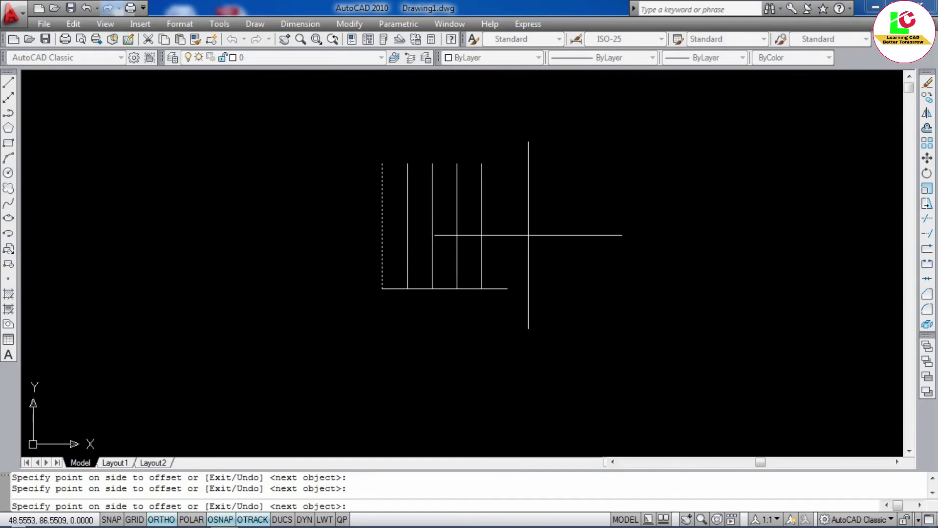
{"action": "left_click", "coordinate": [535, 238]}
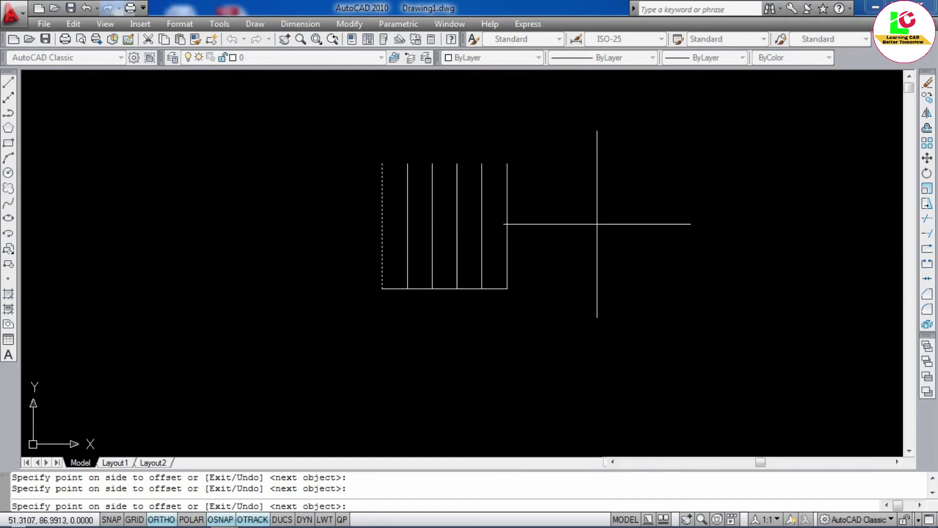
{"action": "left_click", "coordinate": [616, 234]}
{"action": "left_click", "coordinate": [650, 233]}
{"action": "left_click", "coordinate": [664, 231]}
{"action": "left_click", "coordinate": [694, 230]}
{"action": "left_click", "coordinate": [728, 233]}
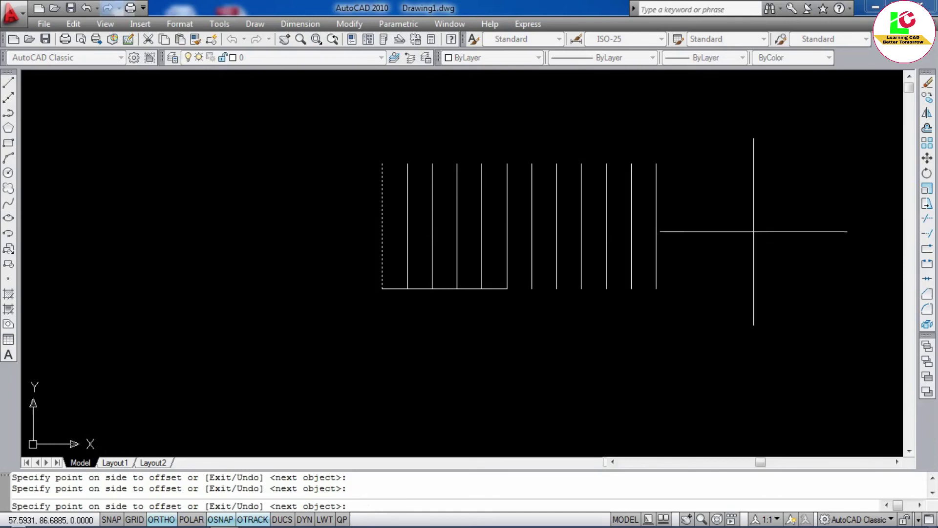
{"action": "key", "text": "Escape"}
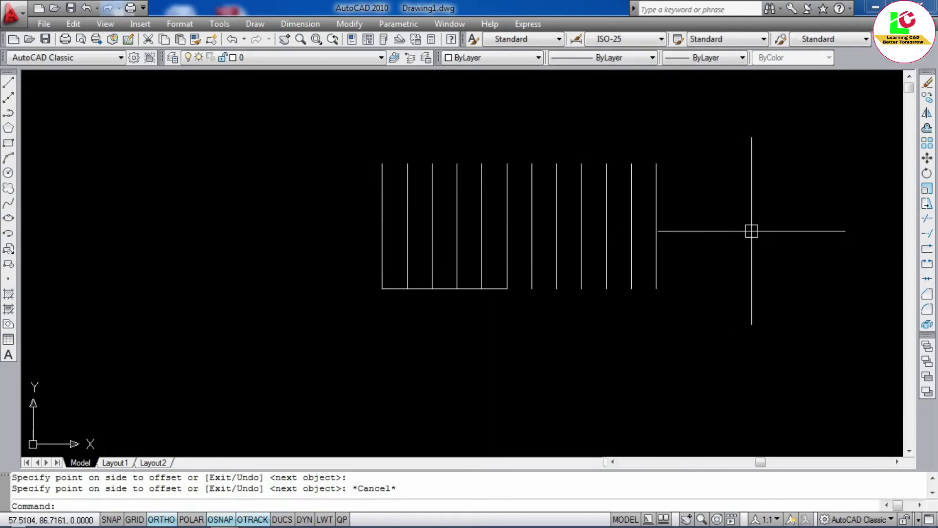
{"action": "key", "text": "Return"}
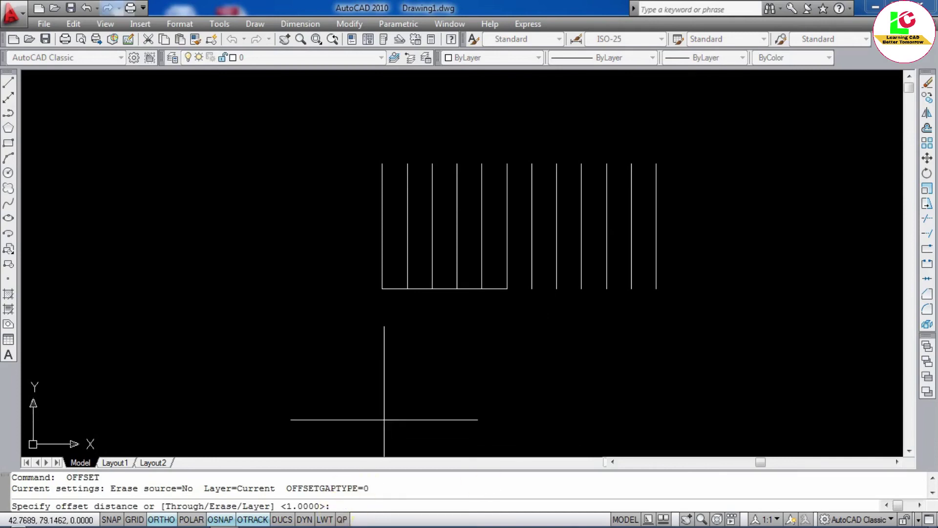
- Offset the L's base line upward at 1-unit spacing in Multiple mode, closing the 5×5 grid
{"action": "key", "text": "Return"}
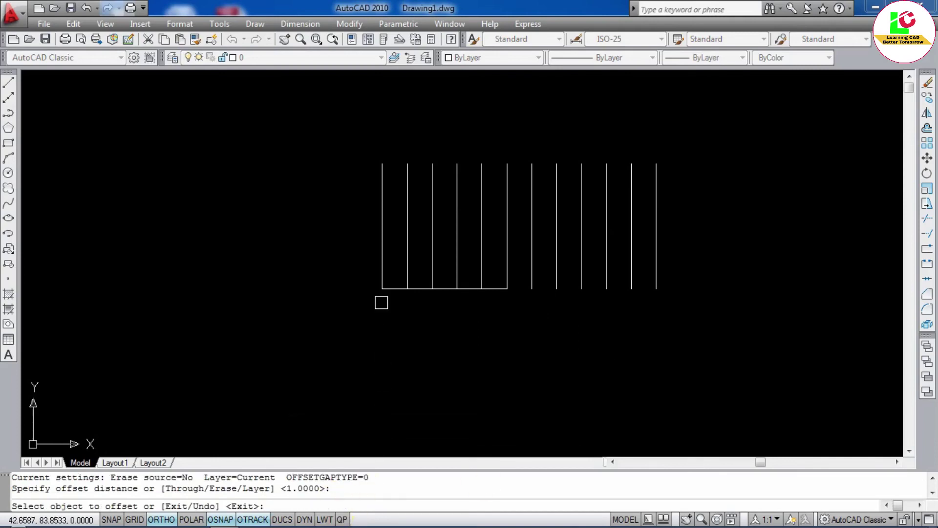
{"action": "left_click", "coordinate": [382, 243]}
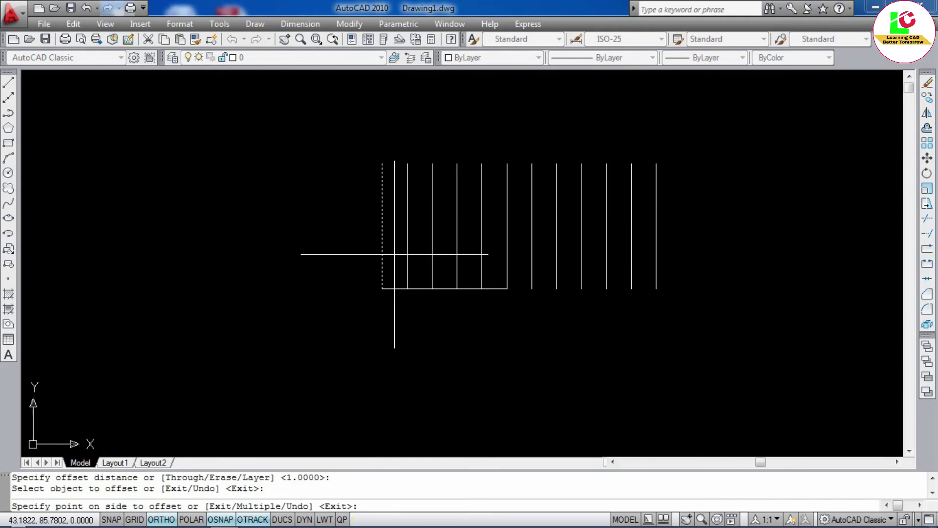
{"action": "key", "text": "Escape"}
{"action": "key", "text": "Escape"}
{"action": "type", "text": "o"}
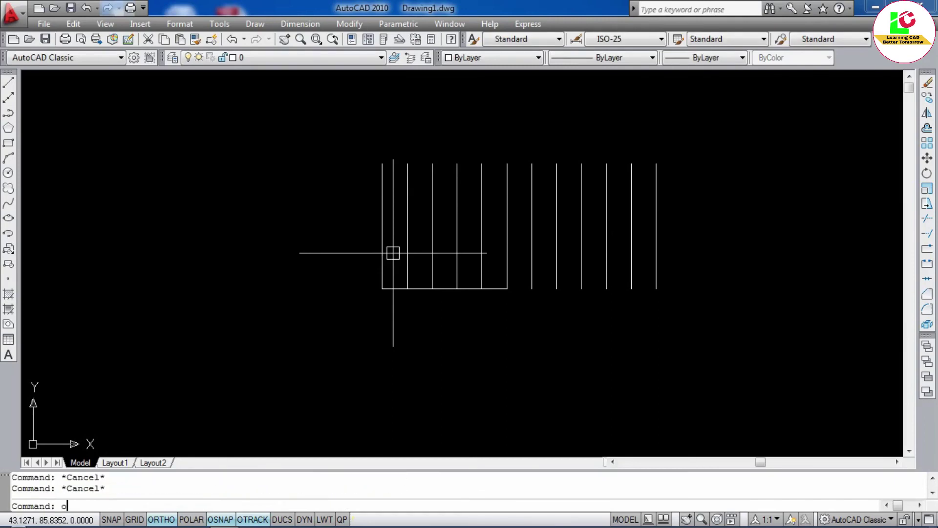
{"action": "key", "text": "Return"}
{"action": "key", "text": "Return"}
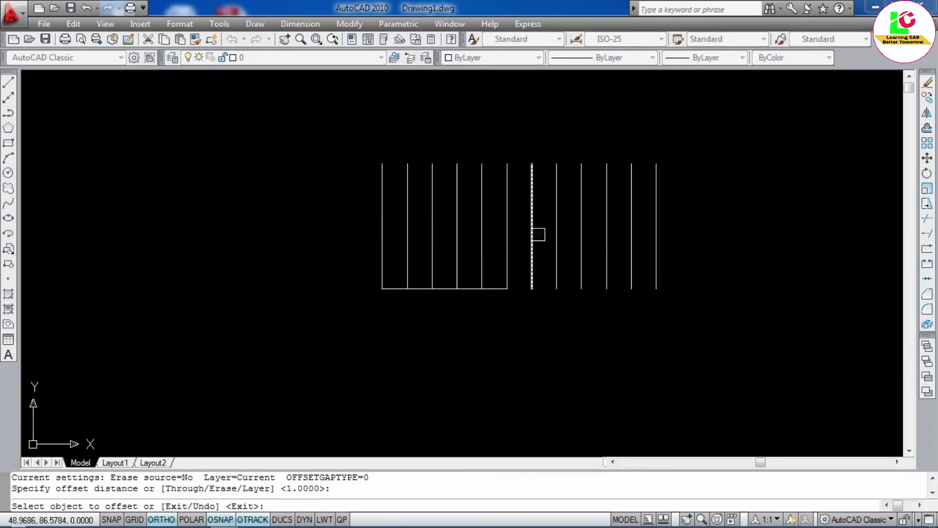
{"action": "left_click", "coordinate": [418, 289]}
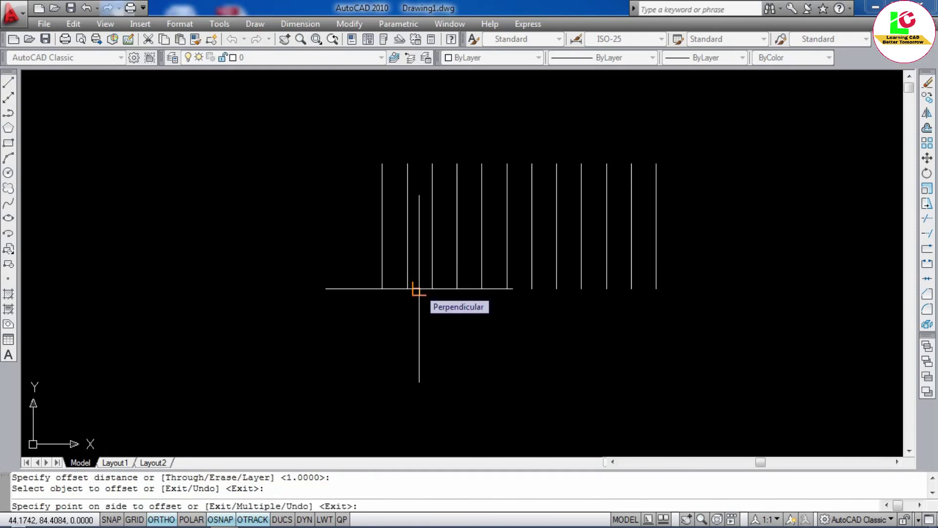
{"action": "type", "text": "m"}
{"action": "key", "text": "Return"}
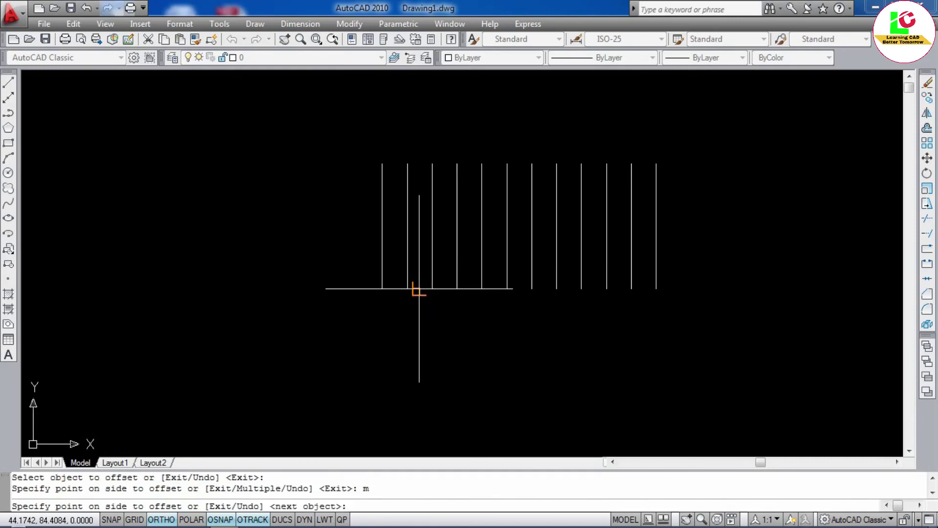
{"action": "left_click", "coordinate": [352, 255]}
{"action": "left_click", "coordinate": [336, 234]}
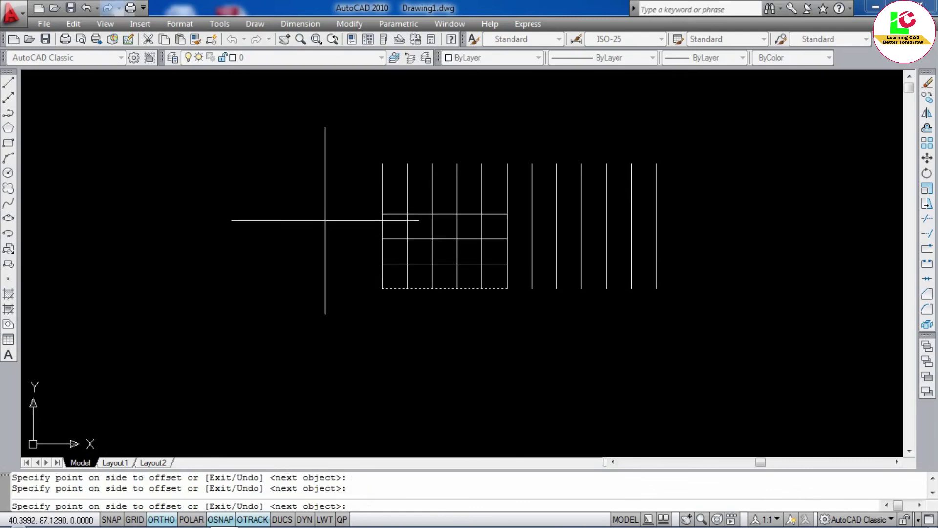
{"action": "left_click", "coordinate": [324, 166]}
{"action": "left_click", "coordinate": [313, 182]}
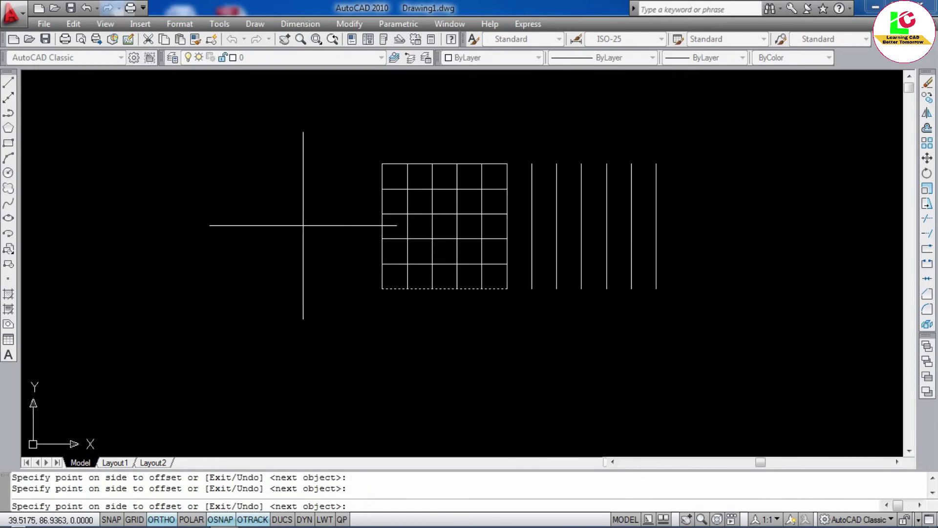
{"action": "key", "text": "Escape"}
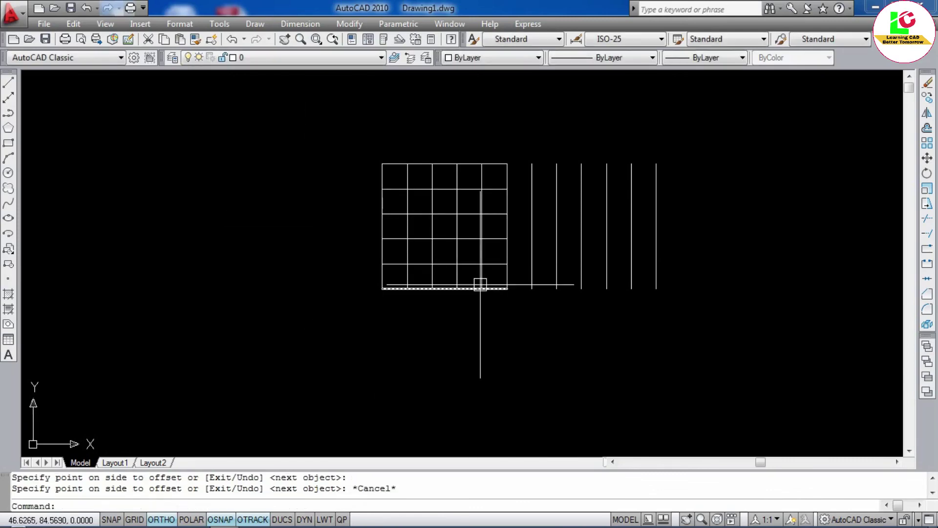
- Erase the six surplus vertical lines right of the grid using a crossing window
{"action": "left_click", "coordinate": [683, 204]}
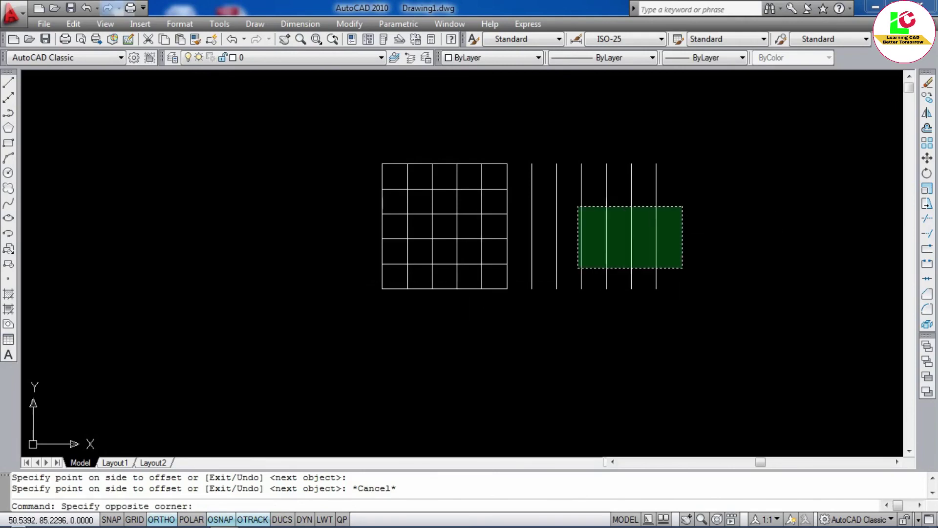
{"action": "left_click", "coordinate": [516, 310]}
{"action": "type", "text": "e"}
{"action": "key", "text": "Return"}
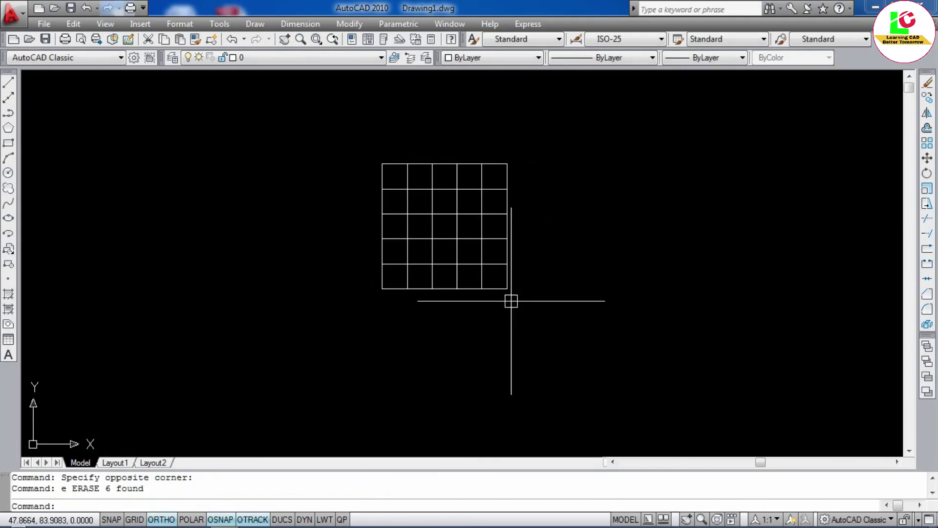